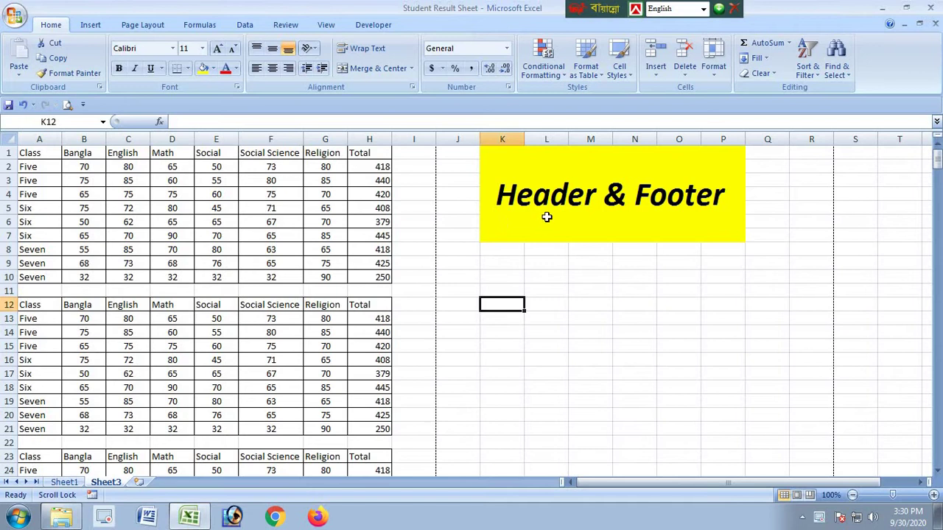
# Insert a header and footer on the student result sheet to open the page header for editing
pyautogui.click(542, 215)
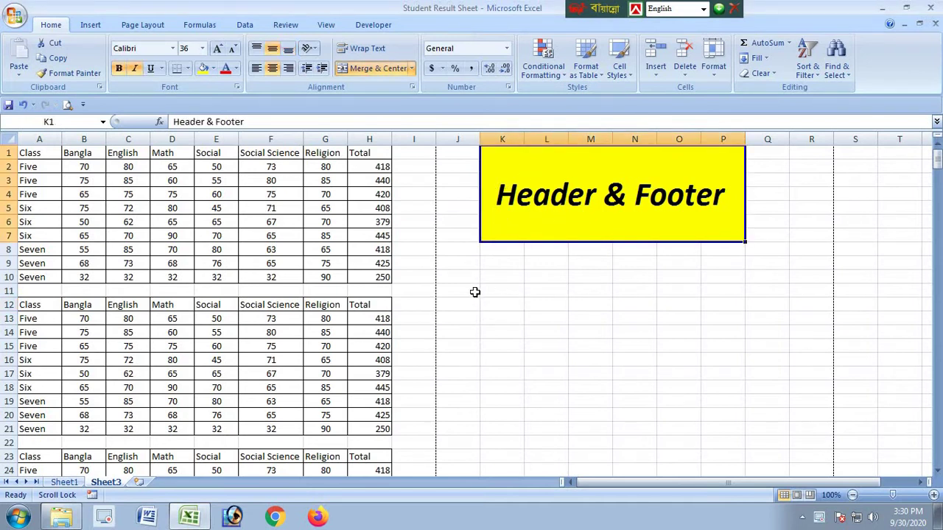
pyautogui.click(301, 237)
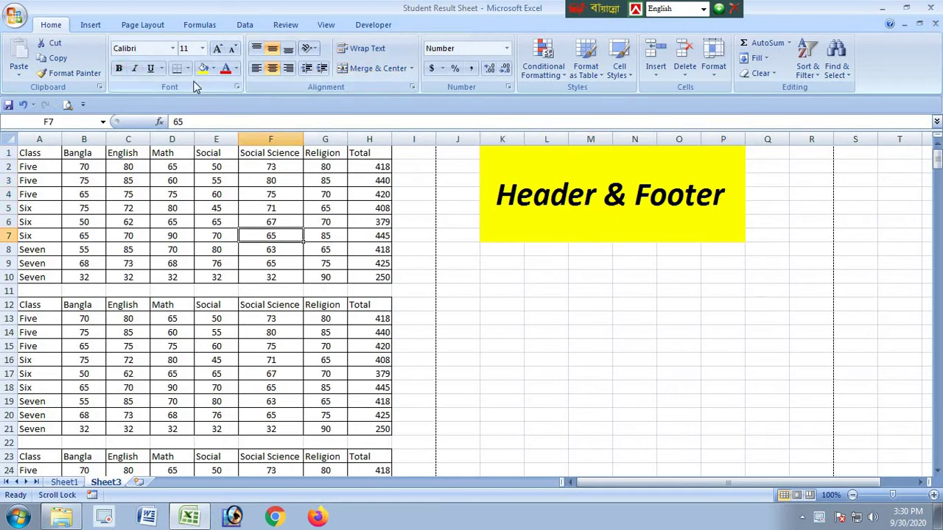
pyautogui.click(90, 28)
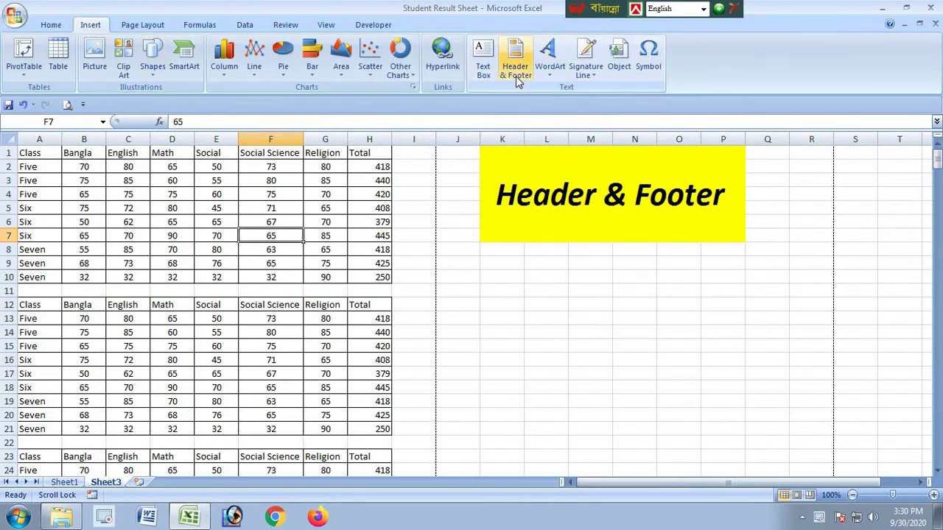
pyautogui.click(294, 205)
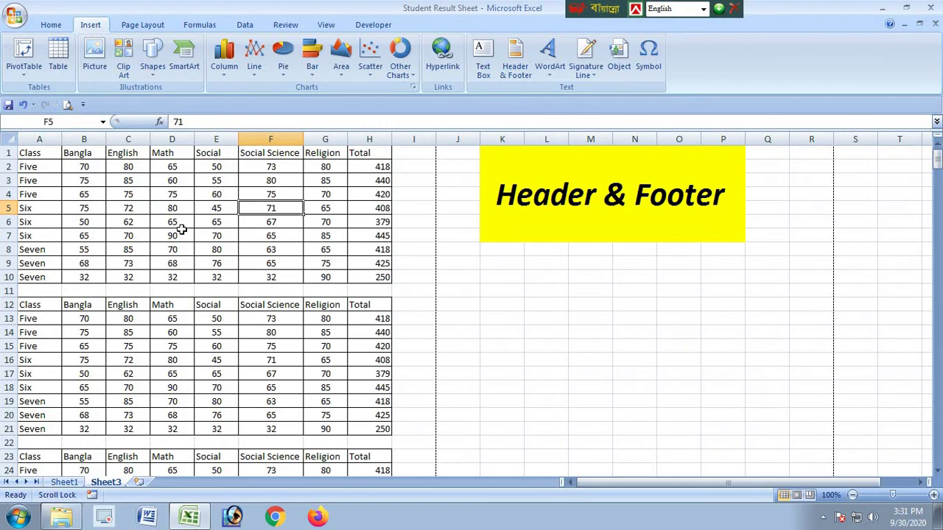
pyautogui.click(514, 71)
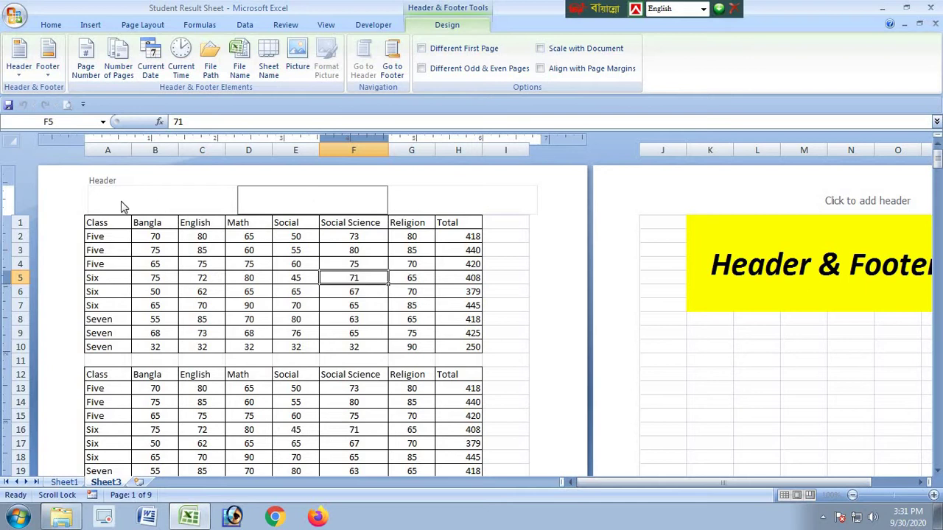
# Examine the left, centre and right sections of the first page's header and footer
pyautogui.click(154, 199)
pyautogui.press('Tab')
pyautogui.press('Tab')
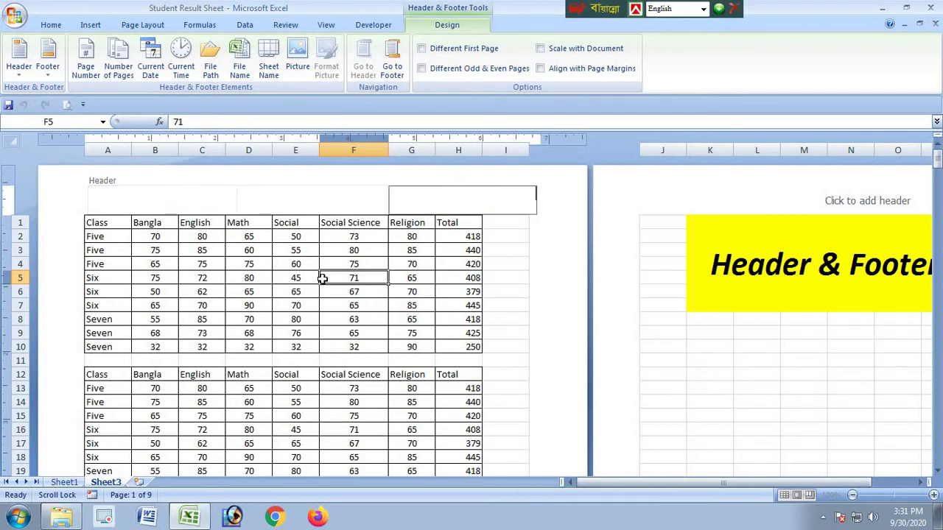
pyautogui.click(321, 277)
pyautogui.scroll(-10, 322, 278)
pyautogui.click(181, 329)
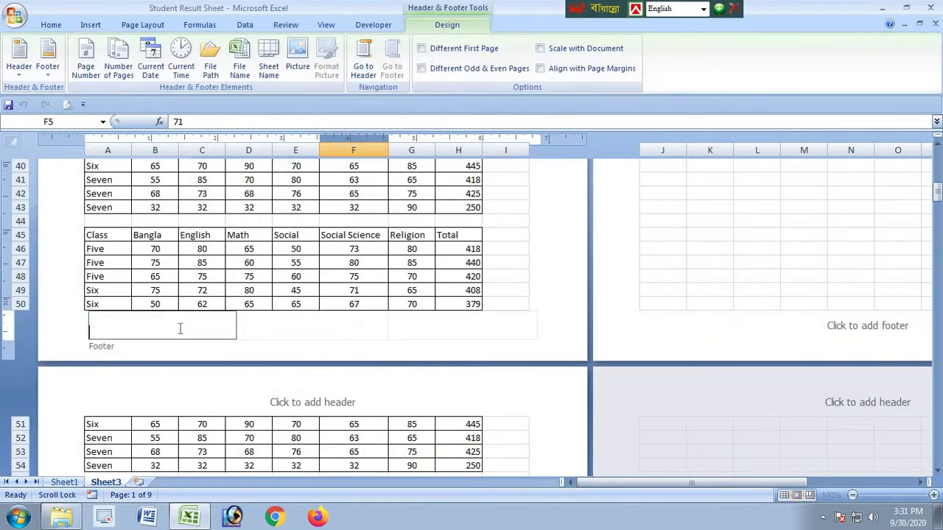
pyautogui.click(269, 330)
pyautogui.press('Tab')
pyautogui.click(194, 334)
pyautogui.click(290, 237)
pyautogui.scroll(14, 290, 237)
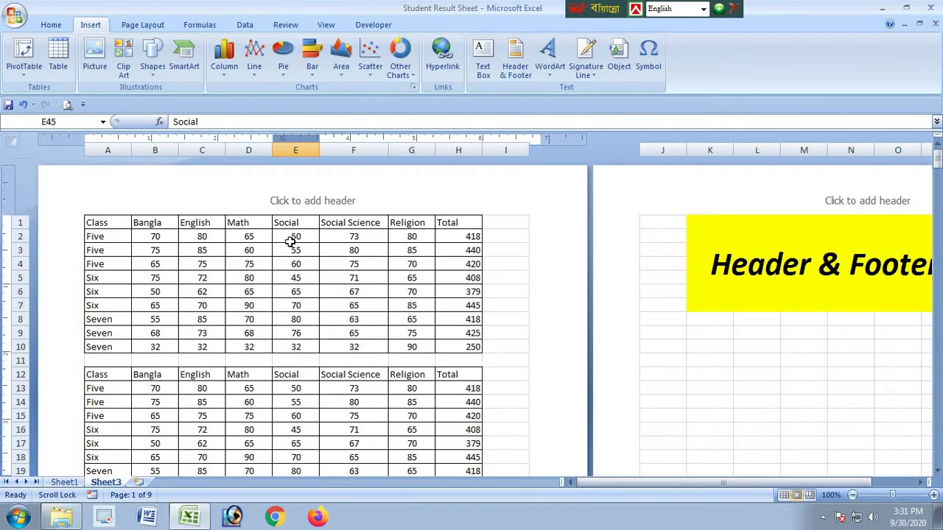
pyautogui.click(188, 210)
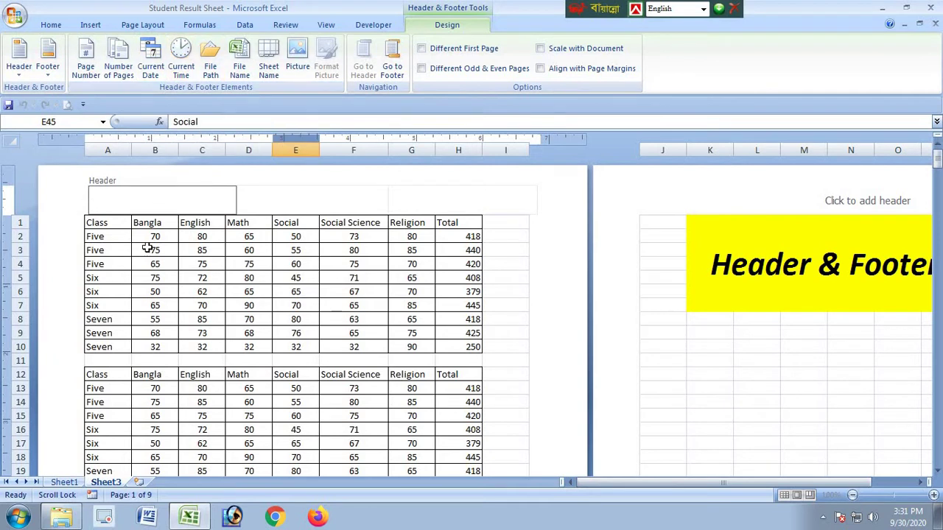
pyautogui.click(173, 267)
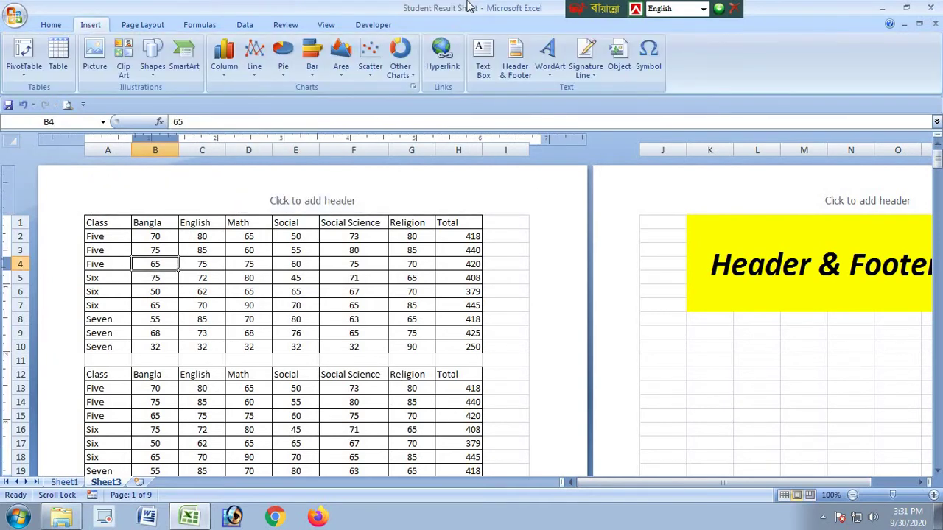
pyautogui.click(207, 203)
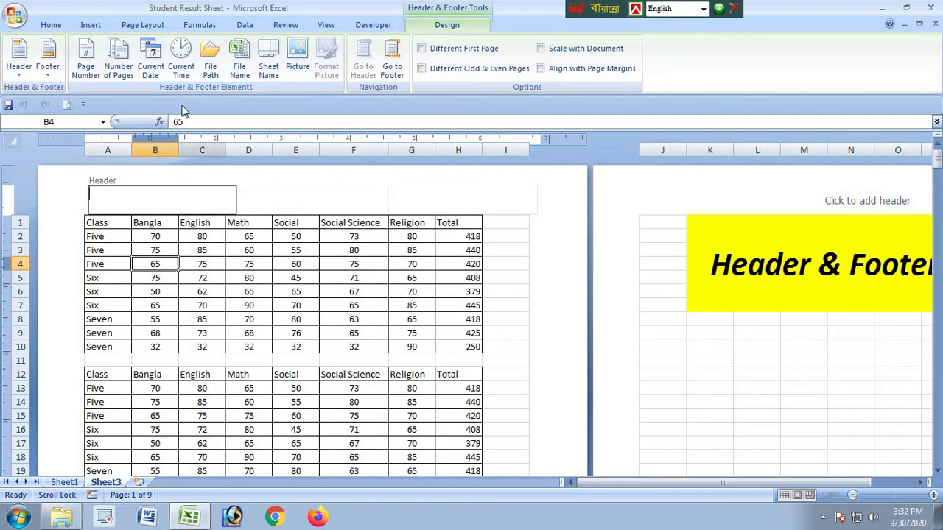
pyautogui.click(303, 209)
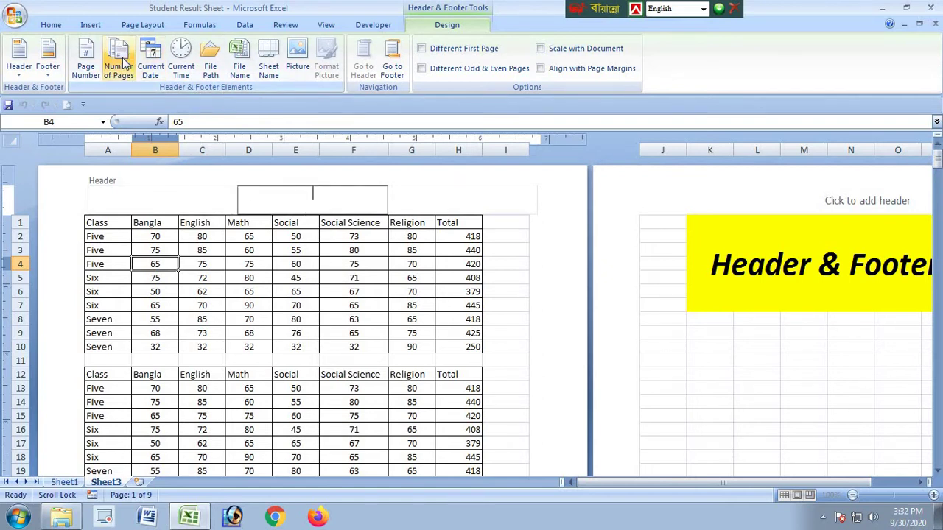
pyautogui.click(176, 210)
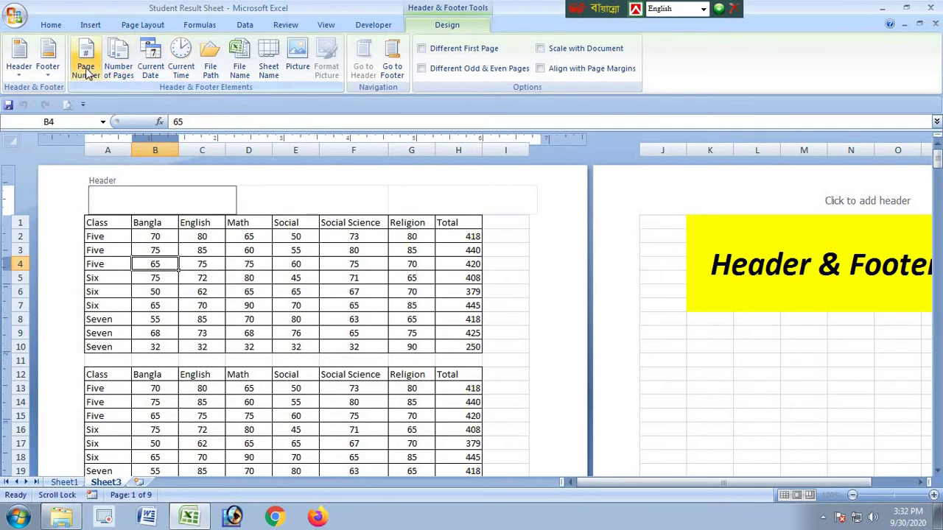
pyautogui.click(220, 302)
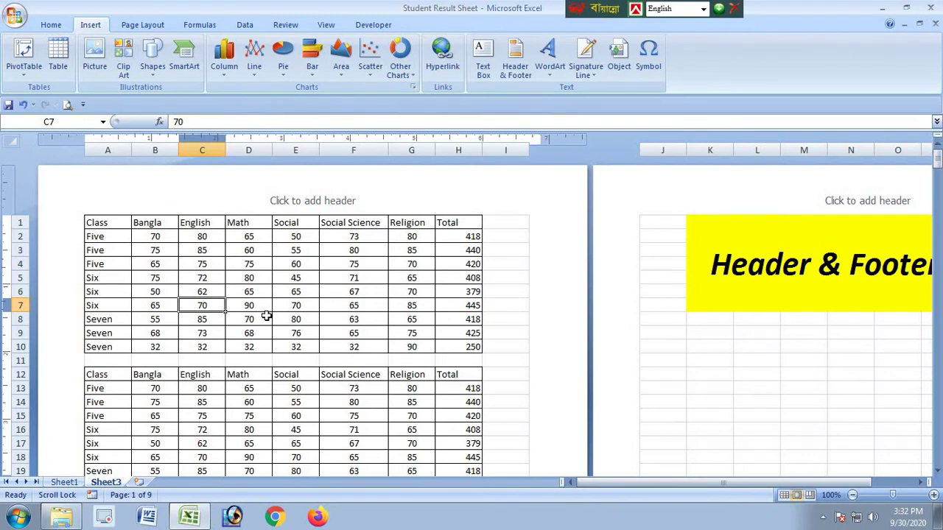
pyautogui.scroll(-10, 265, 315)
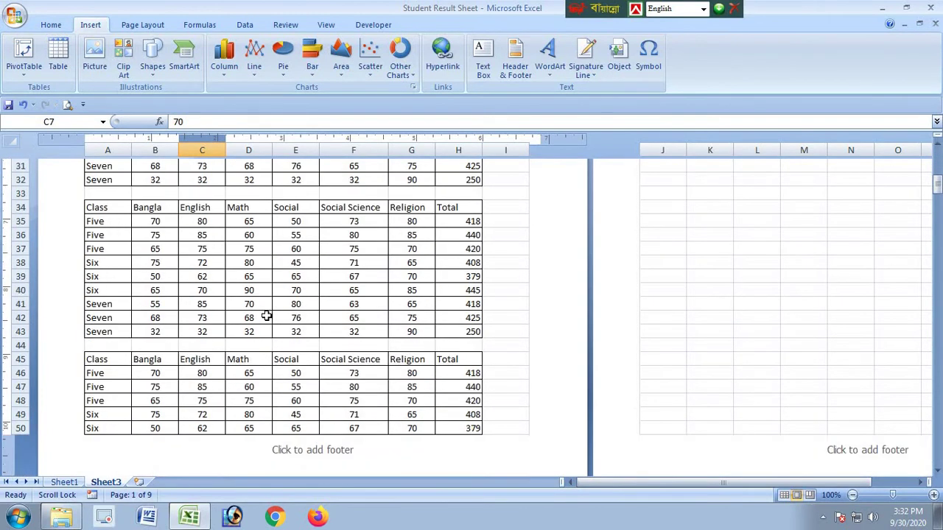
pyautogui.scroll(-4, 266, 316)
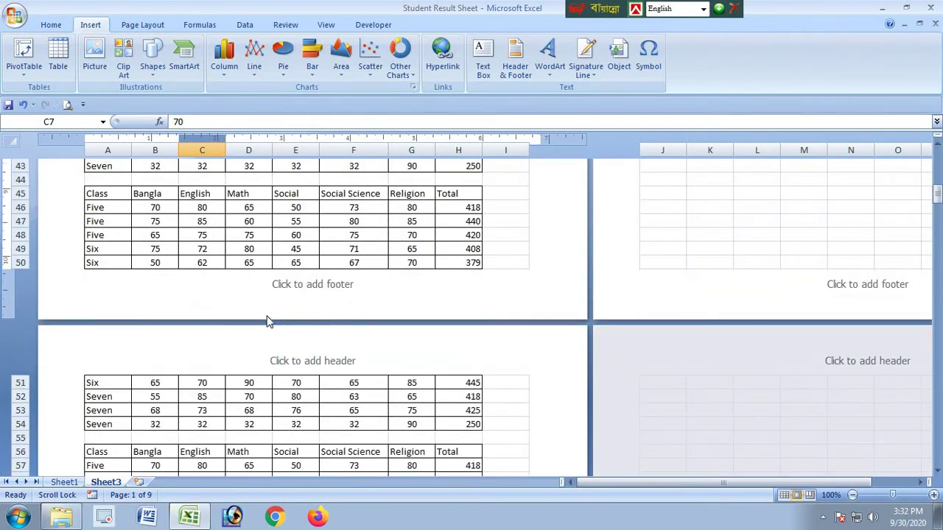
pyautogui.scroll(15, 267, 322)
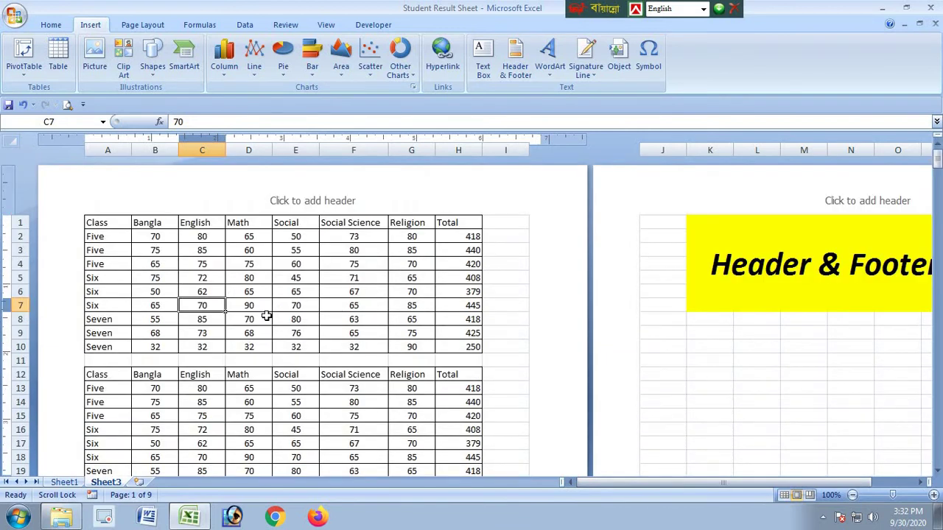
# Insert the page number in the left section of the header and check it on the following pages
pyautogui.click(161, 199)
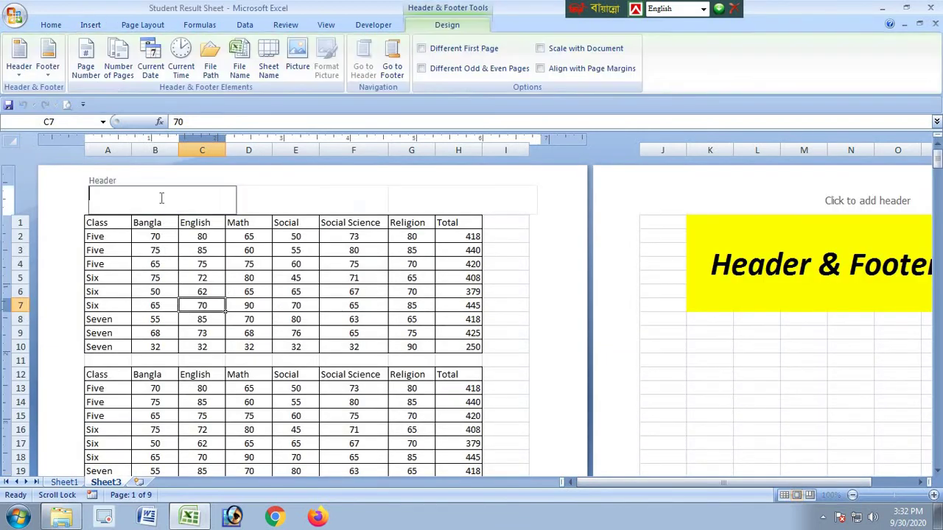
pyautogui.click(92, 70)
pyautogui.click(247, 264)
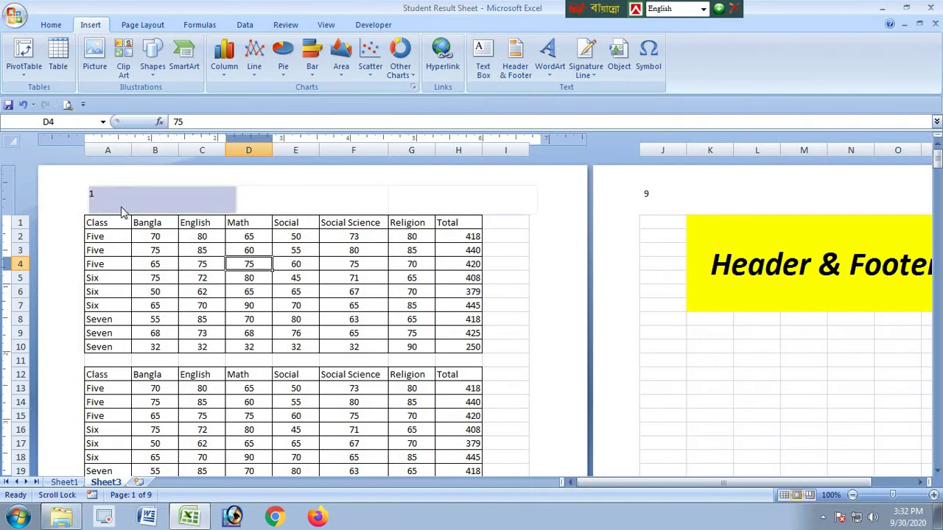
pyautogui.press('Left')
pyautogui.press('Left')
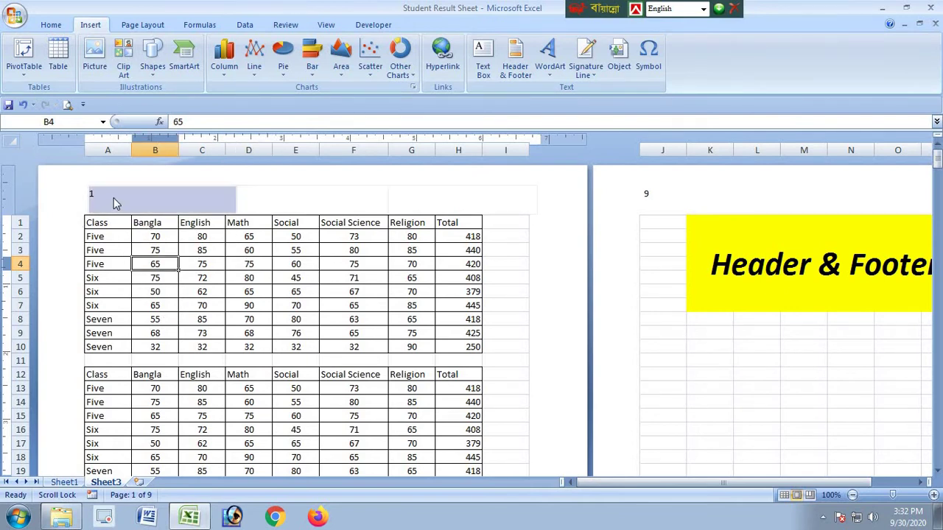
pyautogui.scroll(-15, 143, 274)
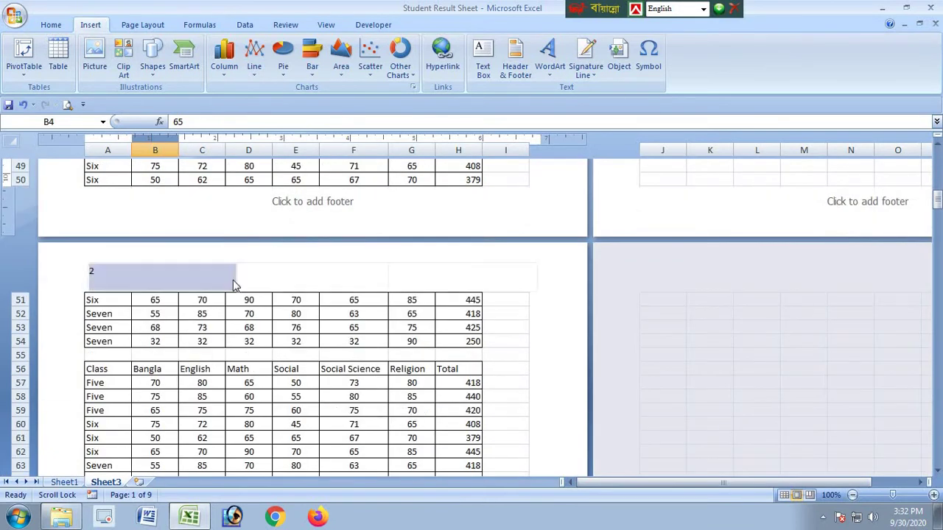
pyautogui.scroll(-15, 158, 323)
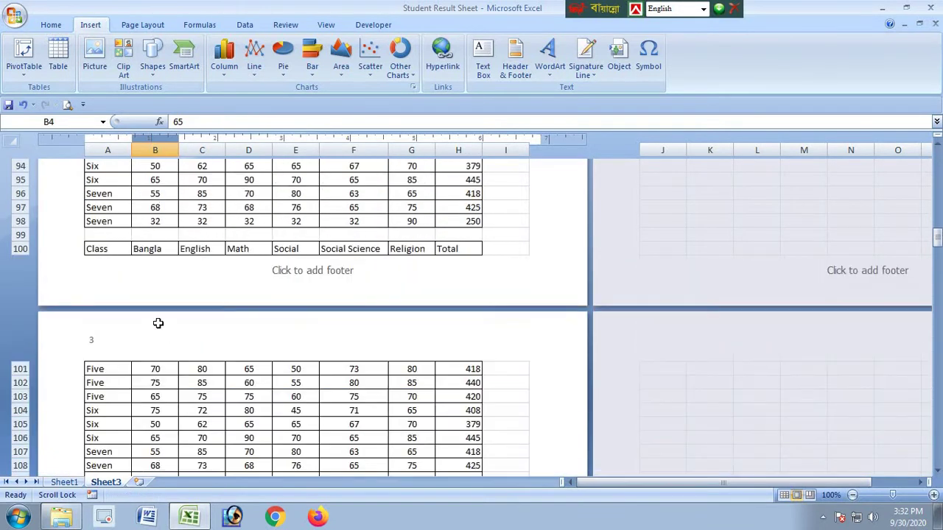
pyautogui.scroll(-15, 157, 323)
pyautogui.scroll(15, 157, 323)
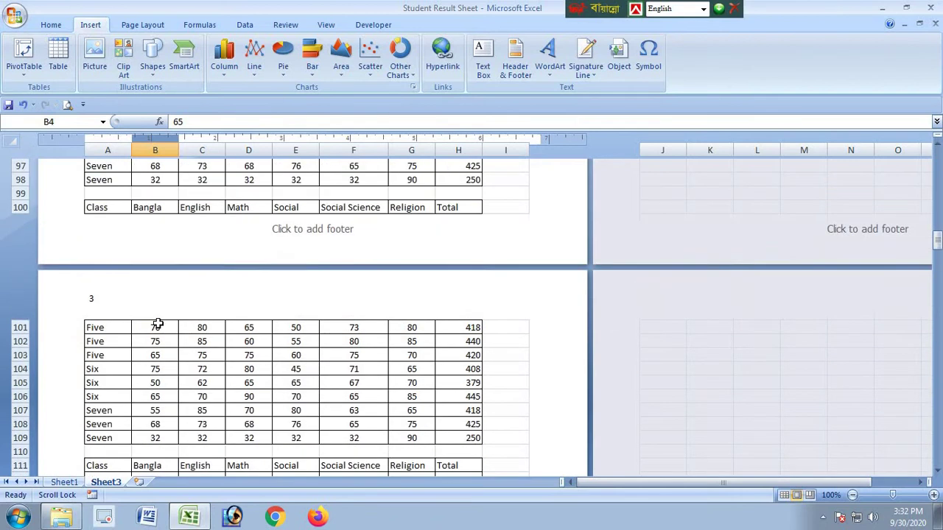
pyautogui.scroll(20, 157, 323)
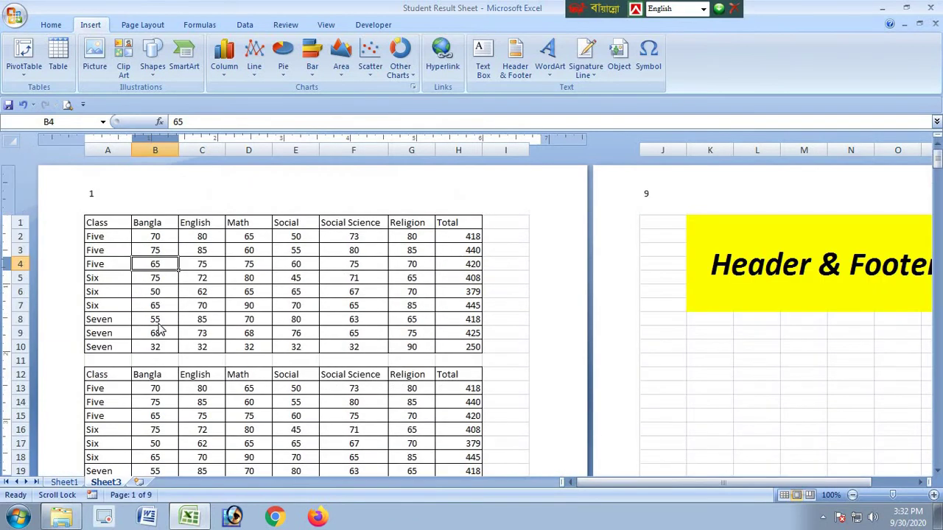
# Add "of" and the number of pages after the page number in the left header section
pyautogui.click(146, 199)
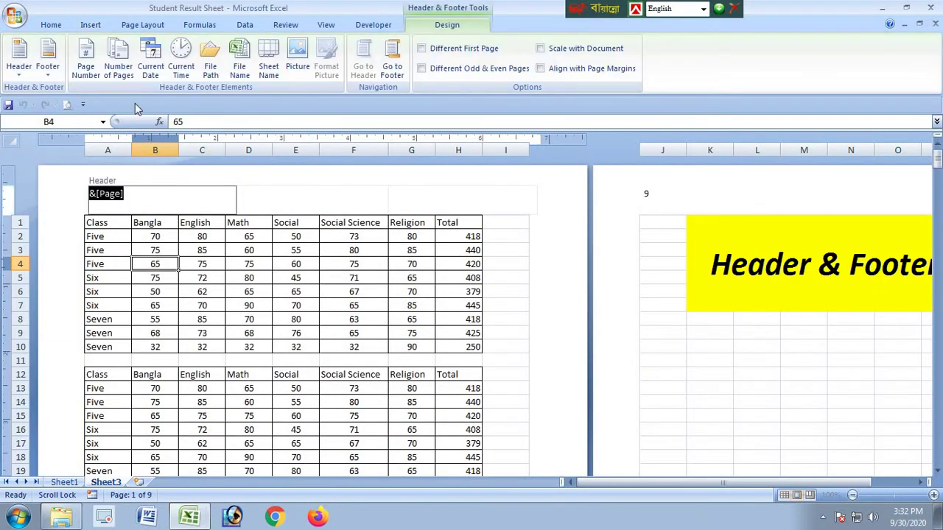
pyautogui.click(158, 194)
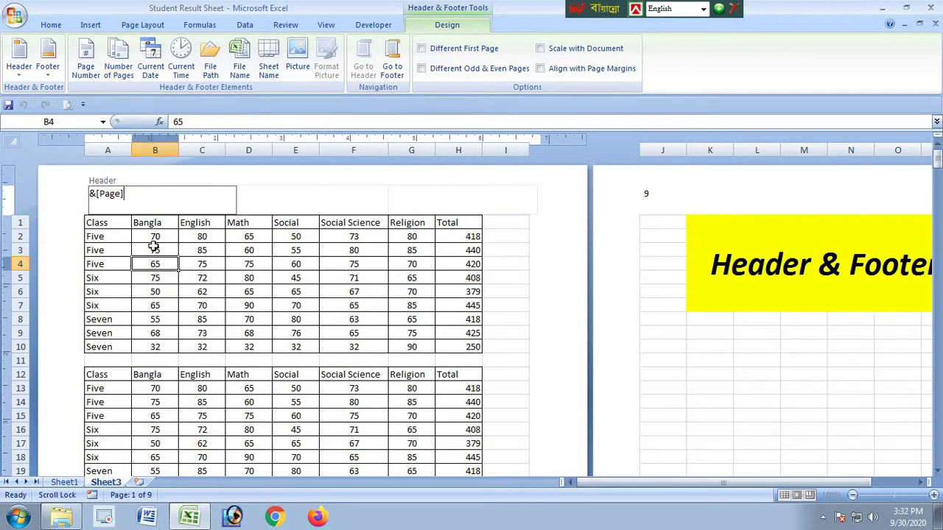
pyautogui.click(204, 305)
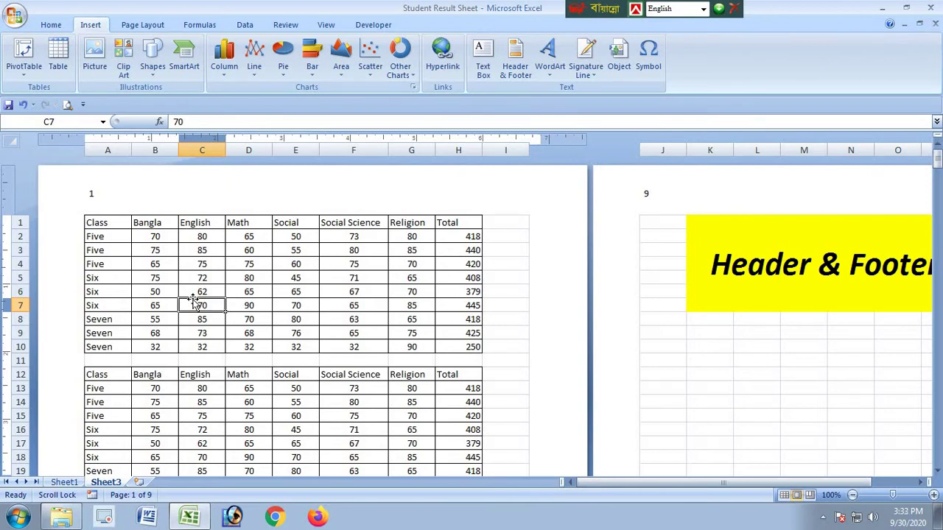
pyautogui.click(131, 206)
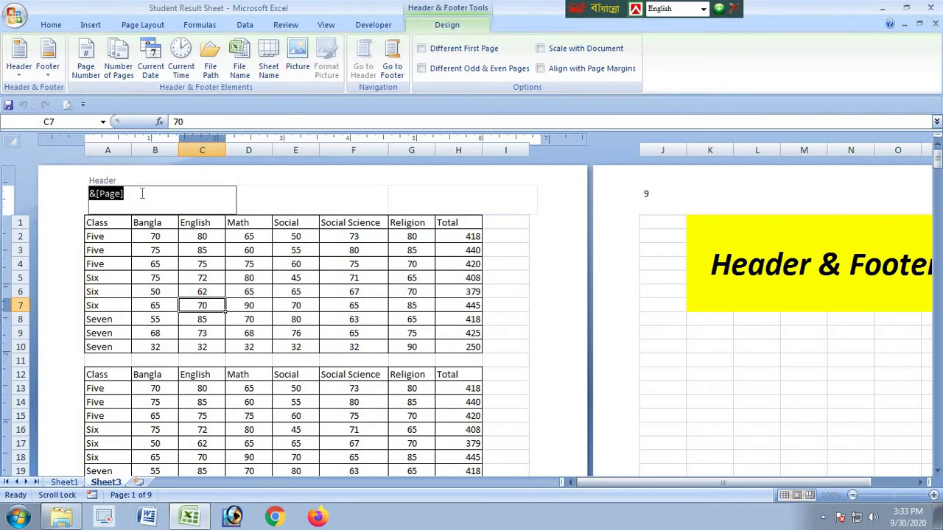
pyautogui.click(140, 193)
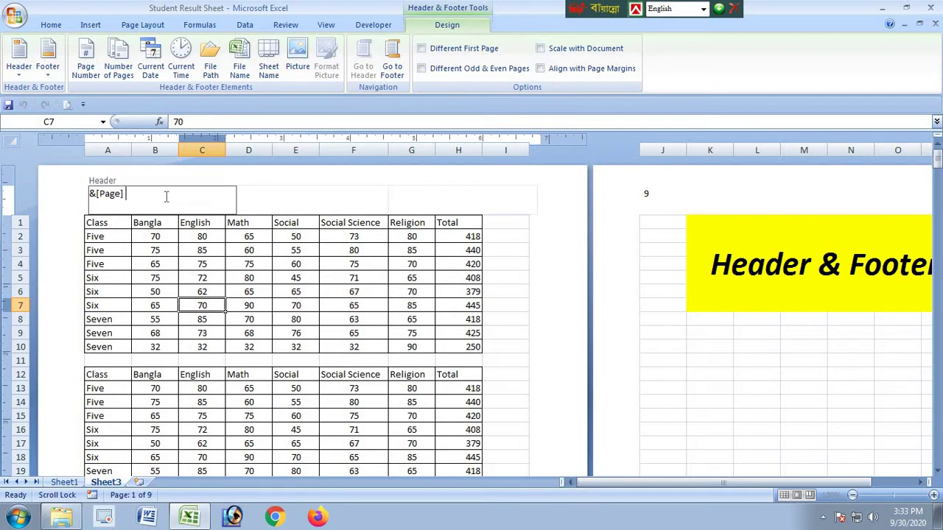
pyautogui.click(122, 74)
pyautogui.click(196, 280)
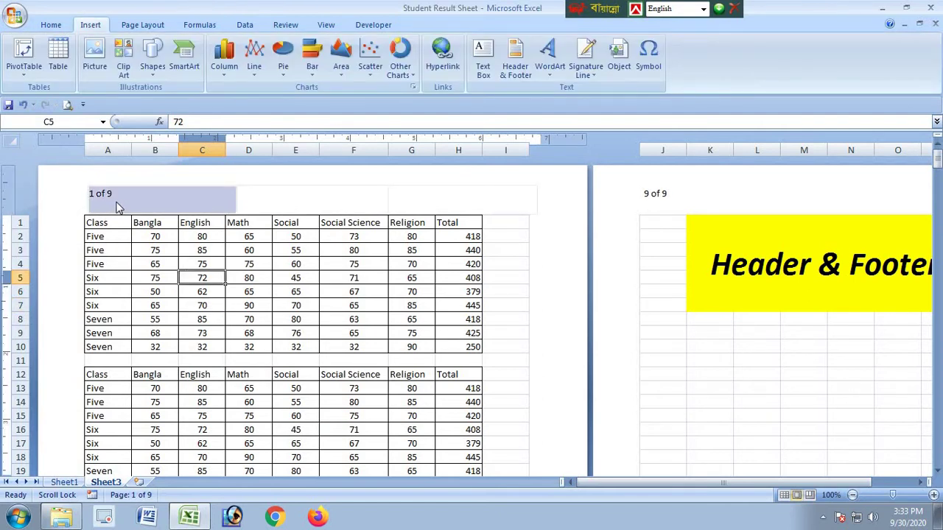
# Examine the page number and number of pages in the left header section across the following pages
pyautogui.click(156, 278)
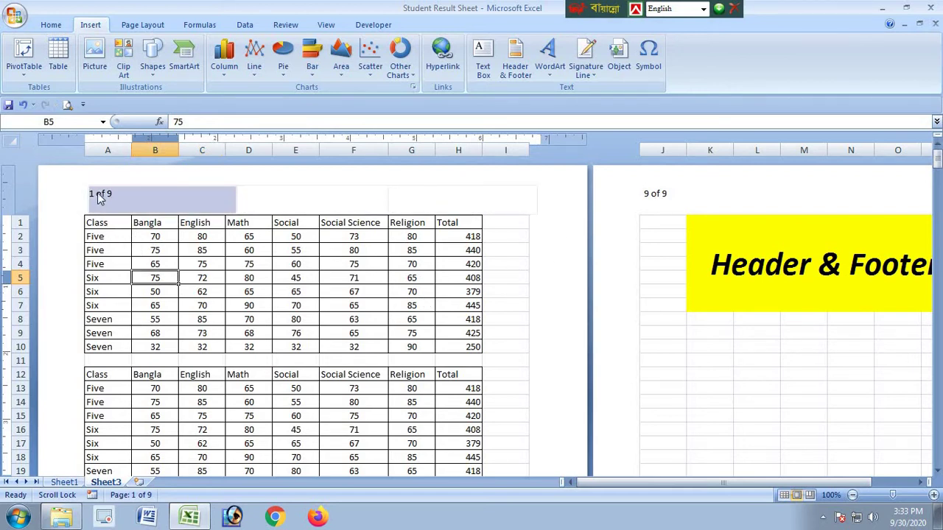
pyautogui.click(189, 302)
pyautogui.scroll(-9, 189, 300)
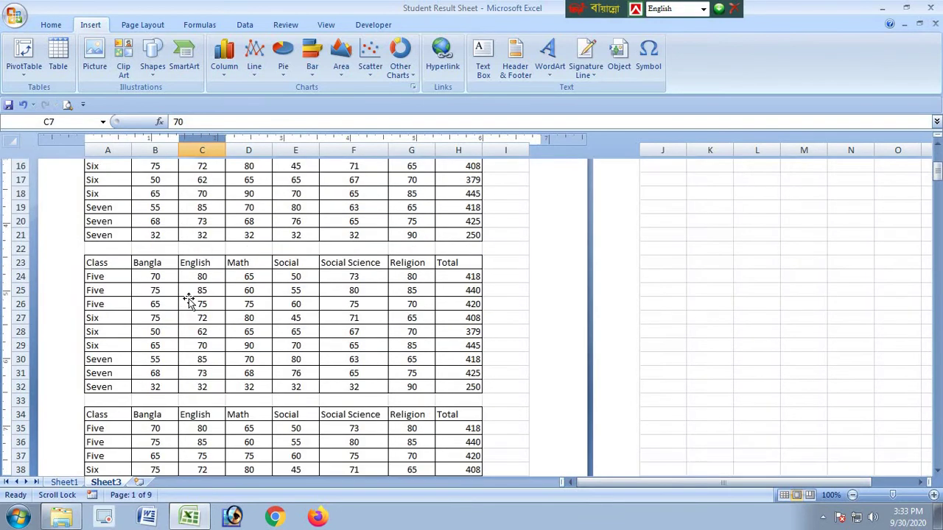
pyautogui.scroll(-9, 188, 302)
pyautogui.scroll(3, 140, 236)
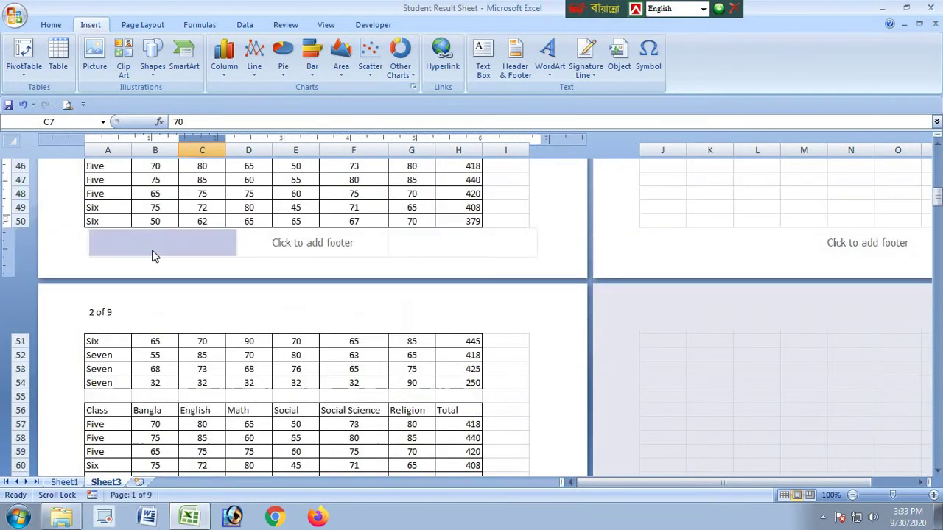
pyautogui.scroll(-10, 140, 369)
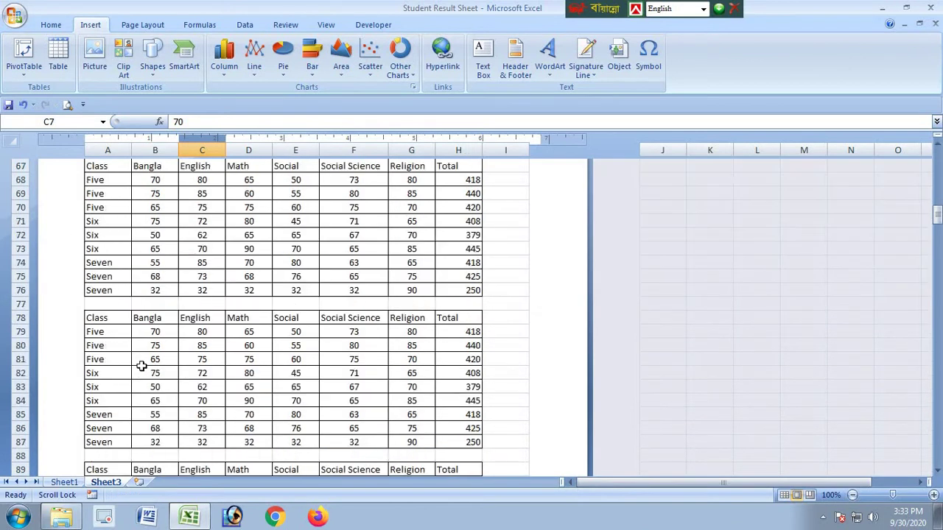
pyautogui.scroll(-15, 139, 373)
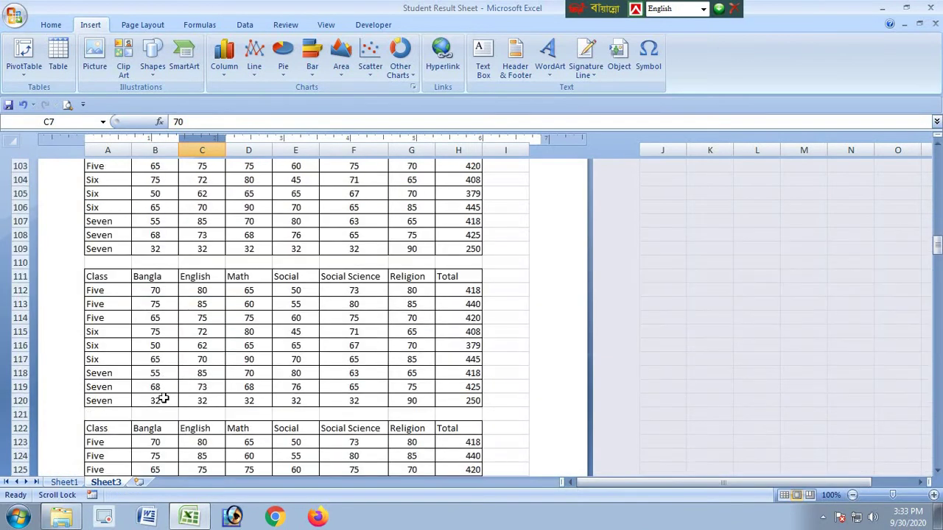
pyautogui.scroll(-3, 162, 399)
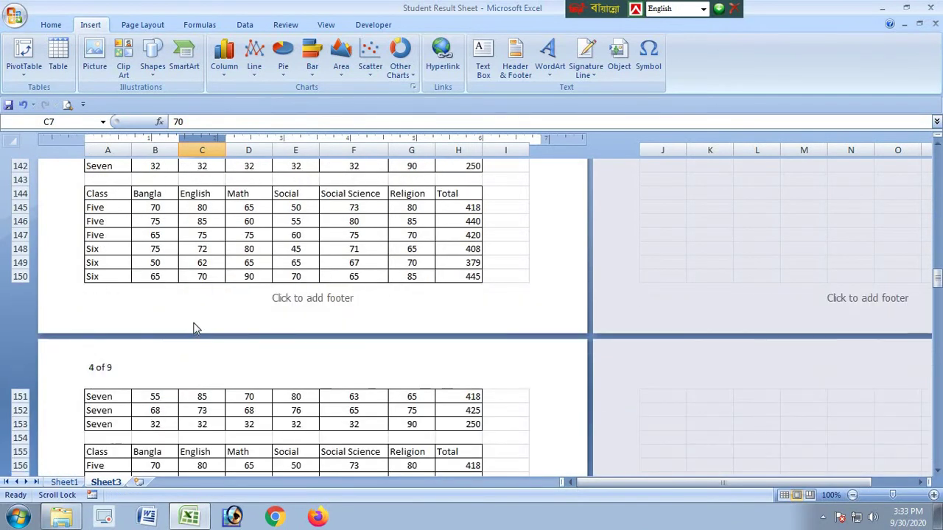
pyautogui.scroll(12, 194, 325)
pyautogui.scroll(20, 196, 327)
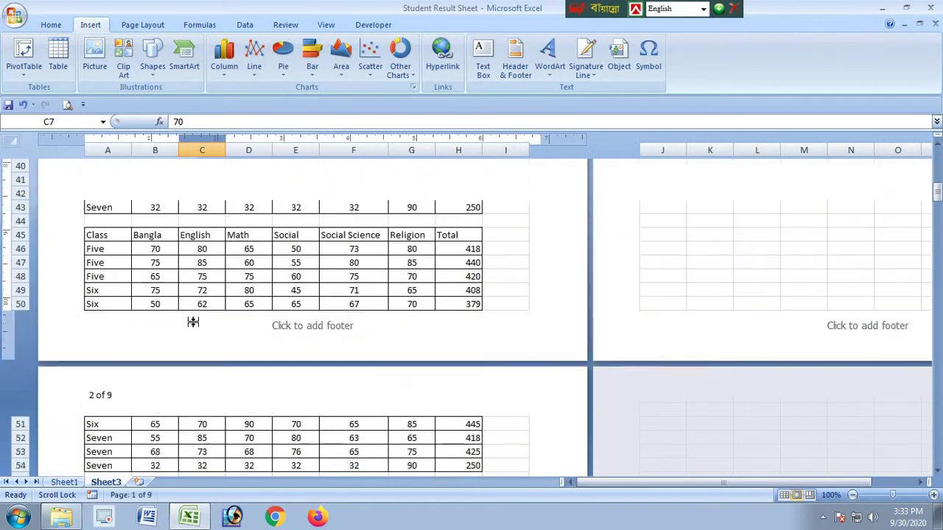
pyautogui.scroll(5, 192, 322)
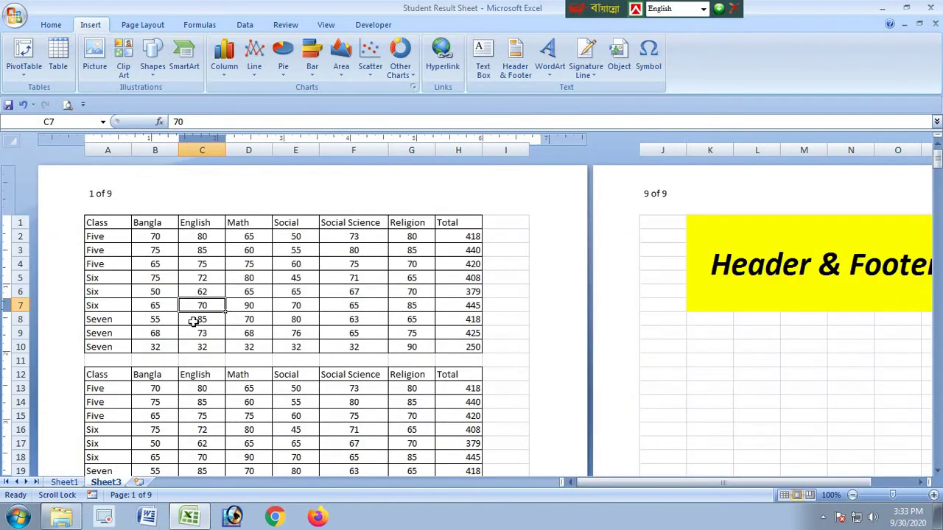
# Examine the page number and page count codes in the first page's left header section and compare them with the second page's header
pyautogui.click(147, 204)
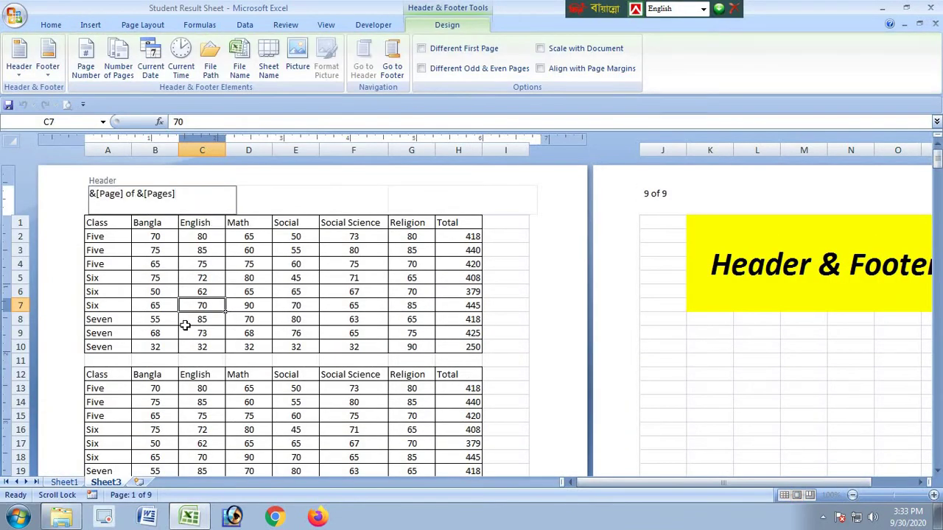
pyautogui.click(190, 287)
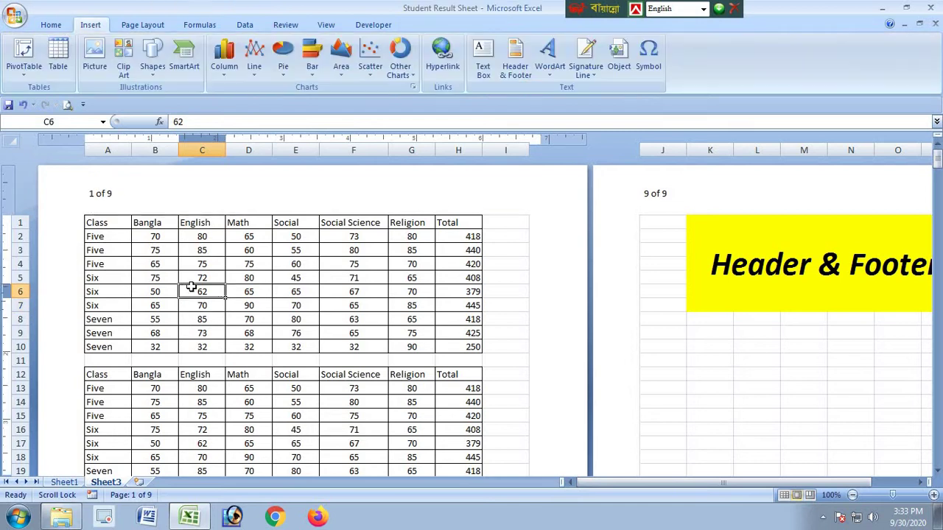
pyautogui.click(112, 199)
pyautogui.click(140, 277)
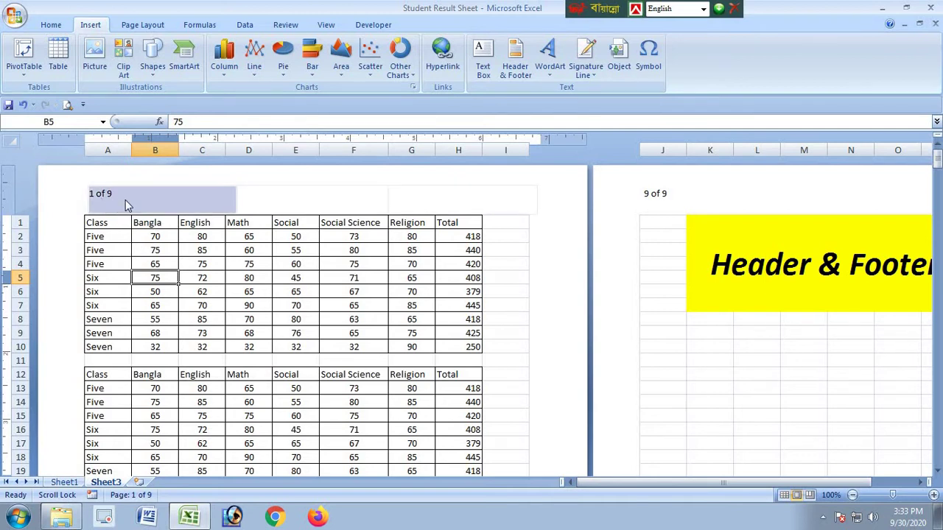
pyautogui.click(151, 264)
pyautogui.click(144, 201)
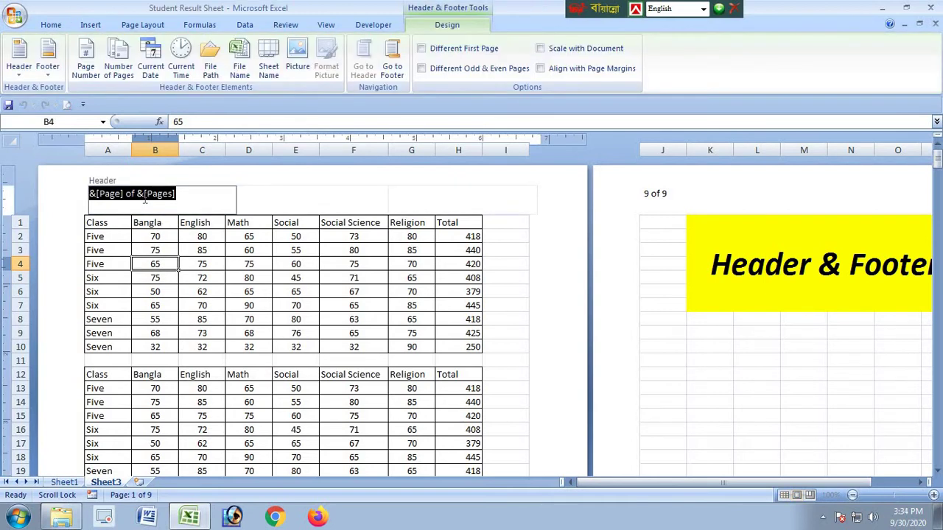
pyautogui.click(137, 254)
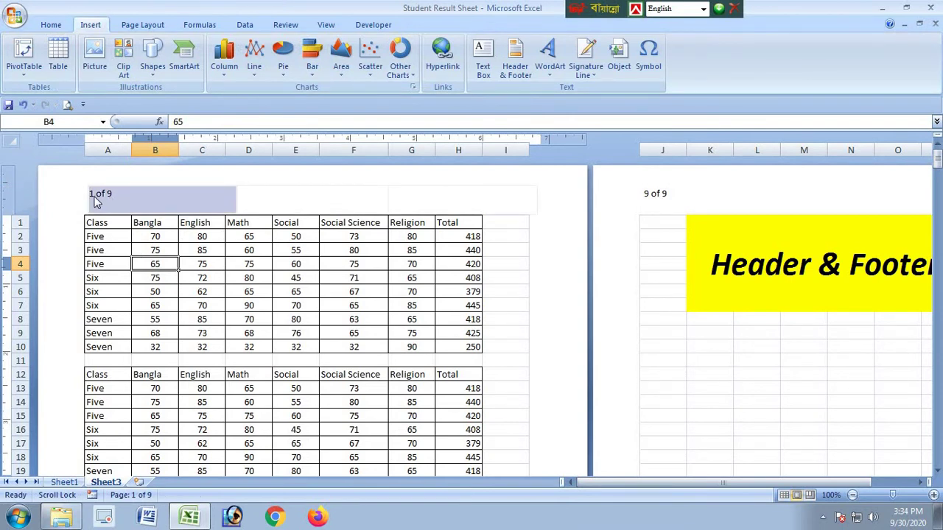
pyautogui.click(124, 300)
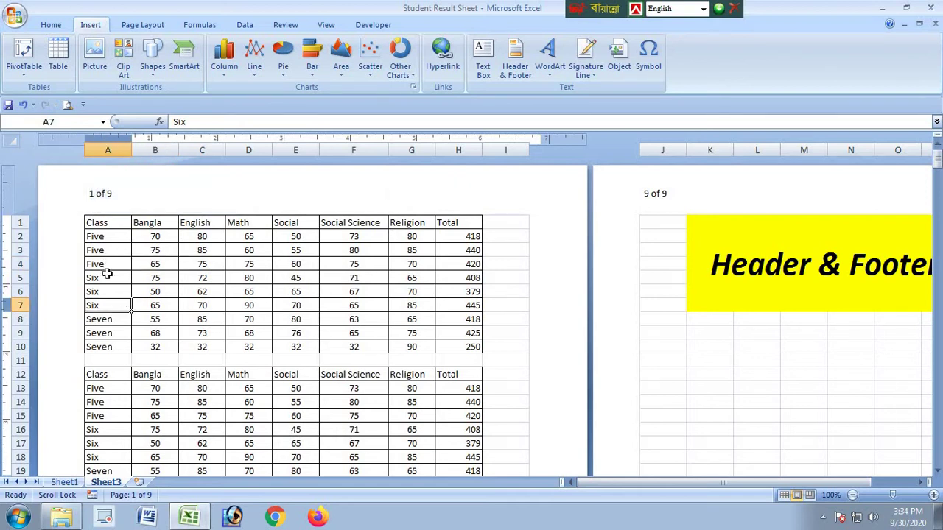
pyautogui.scroll(-10, 103, 270)
pyautogui.scroll(-1, 107, 273)
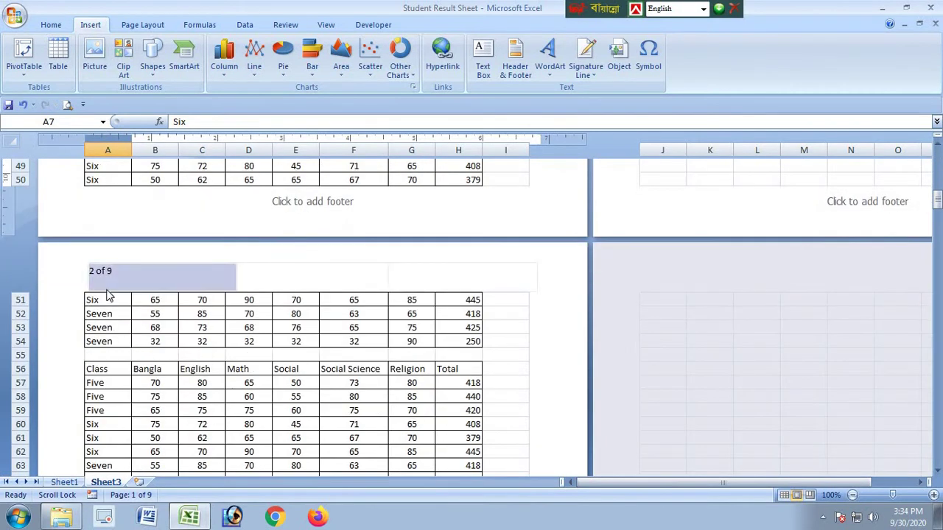
pyautogui.scroll(15, 107, 295)
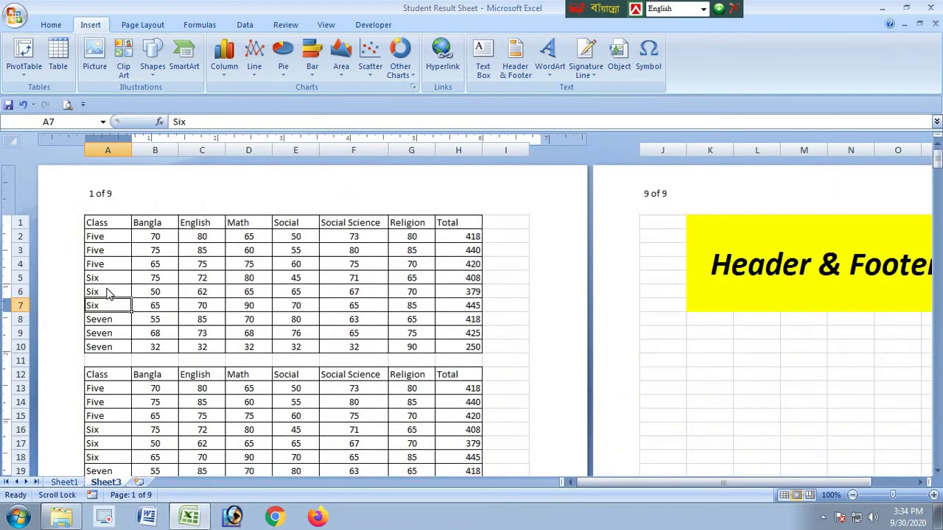
pyautogui.click(143, 198)
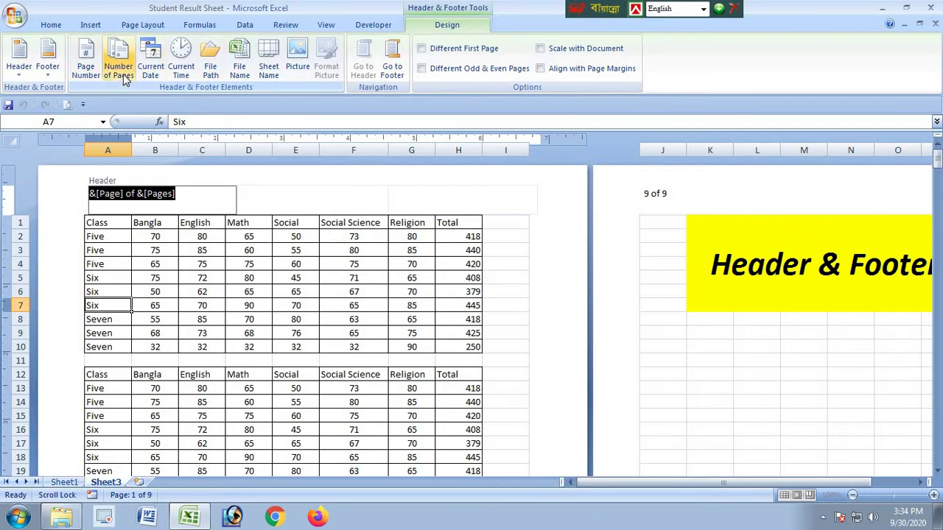
pyautogui.click(167, 247)
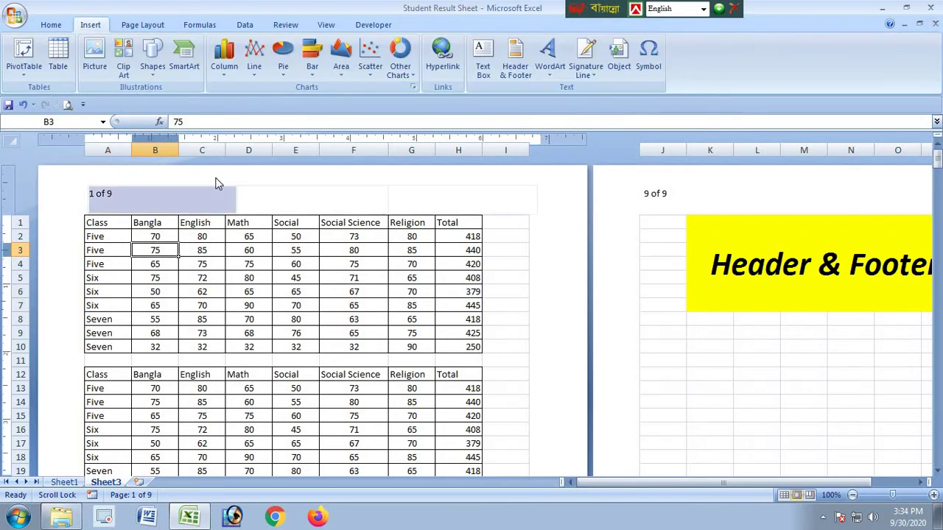
# Enter "Ocean Computer" in the centre section of the first page's header
pyautogui.click(252, 204)
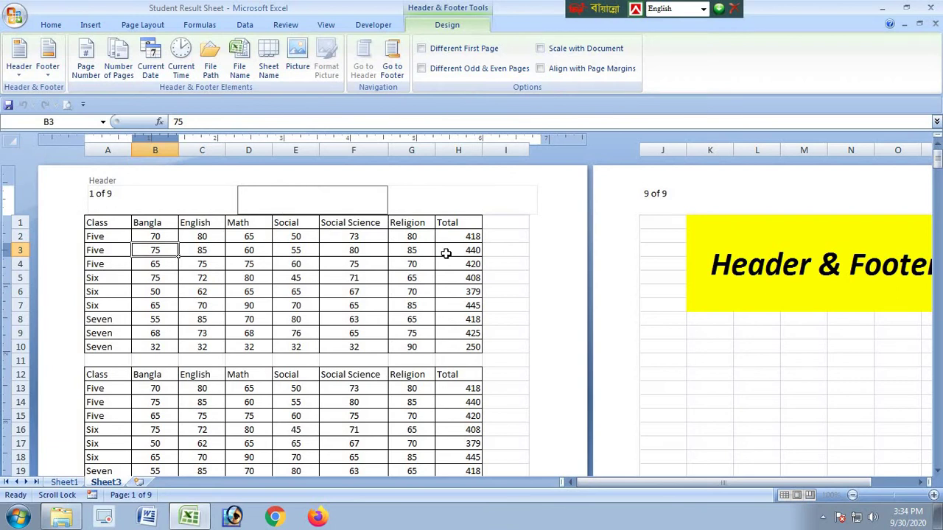
pyautogui.write('Ocean ci')
pyautogui.press('BackSpace')
pyautogui.press('BackSpace')
pyautogui.write('Ci')
pyautogui.write('omp')
pyautogui.write('uter')
pyautogui.click(421, 306)
# Increase the font size of the "Ocean Computer" header text to 18
pyautogui.click(339, 202)
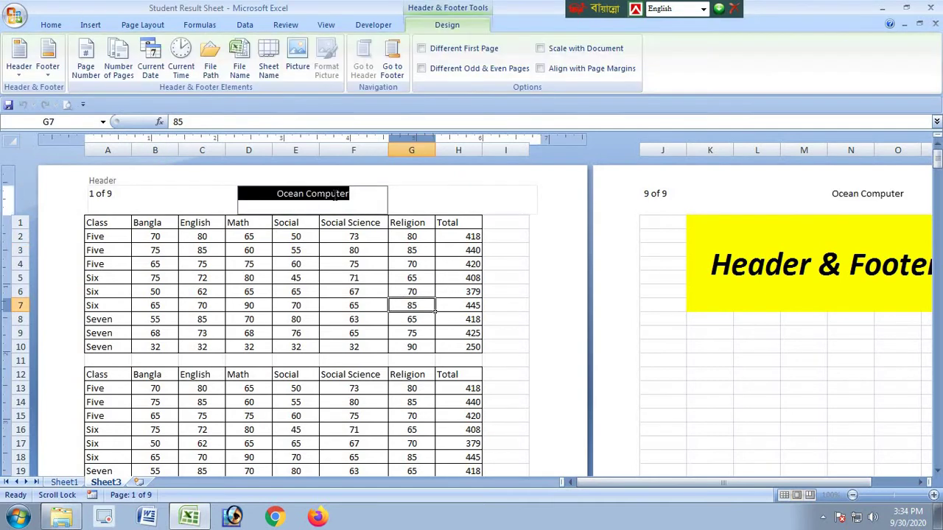
pyautogui.click(51, 25)
pyautogui.click(249, 292)
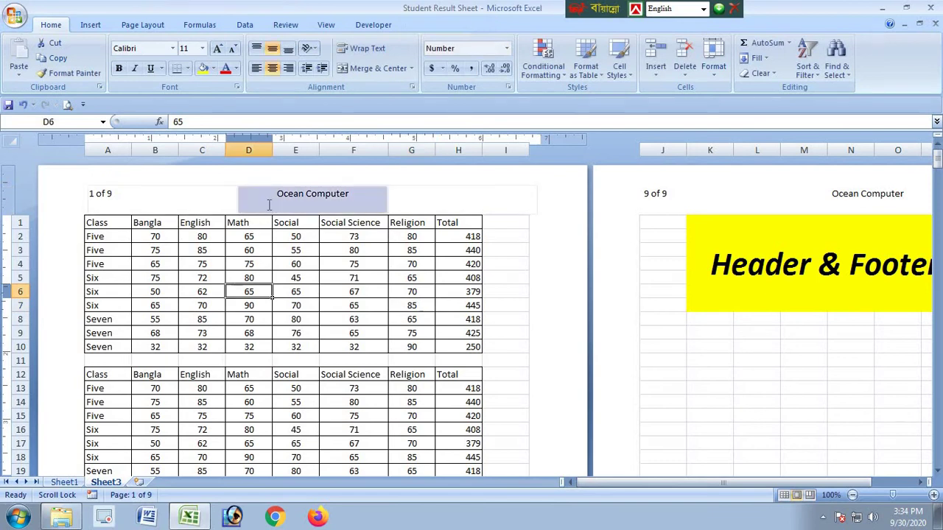
pyautogui.click(217, 48)
pyautogui.click(217, 48)
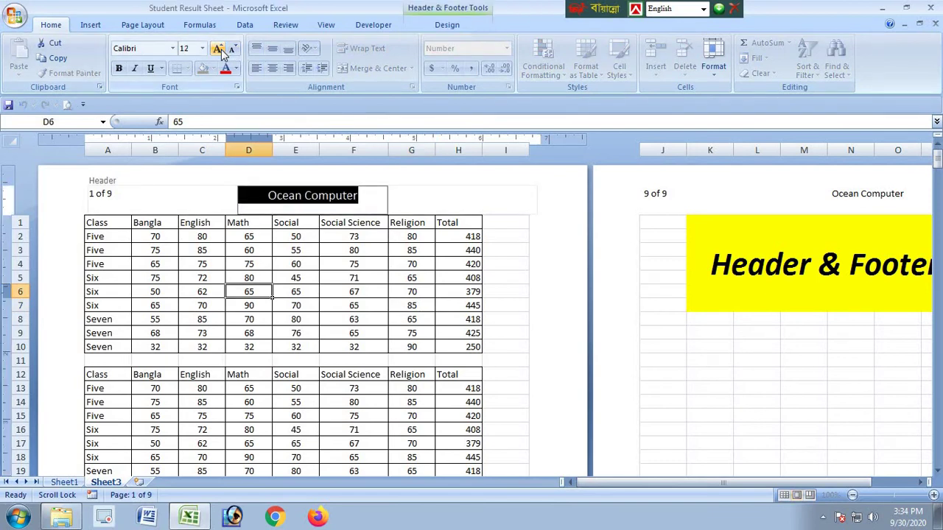
pyautogui.click(217, 48)
pyautogui.click(217, 48)
pyautogui.click(351, 305)
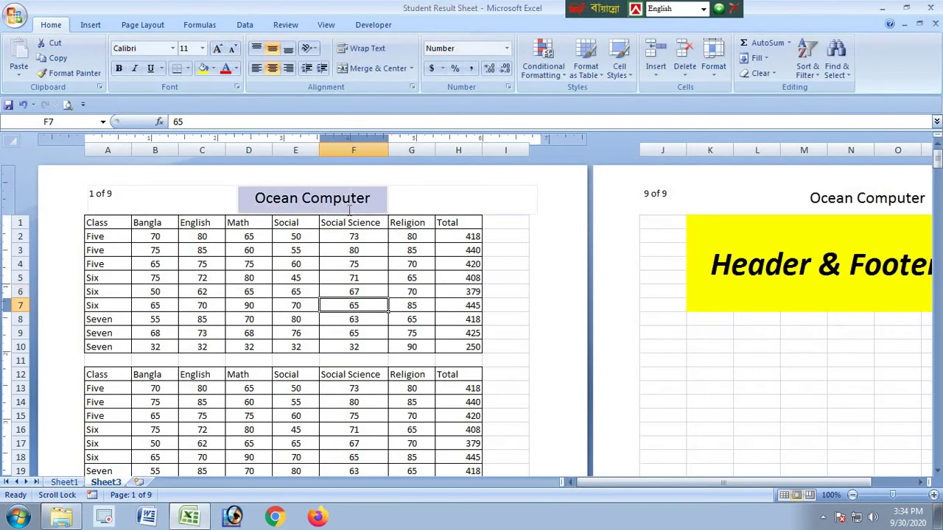
# Colour the "Ocean Computer" header text red
pyautogui.click(316, 199)
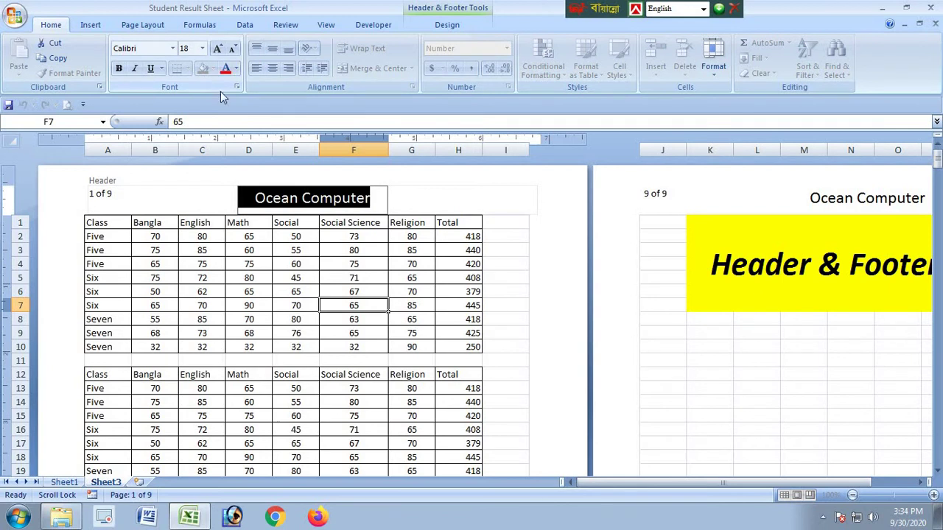
pyautogui.click(225, 68)
pyautogui.click(309, 336)
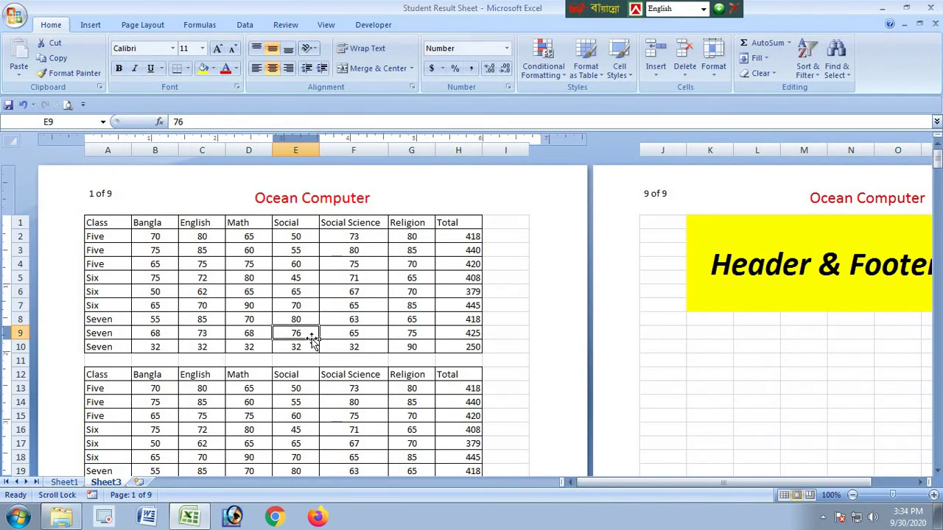
# Insert the current date in the right section of the first page's header
pyautogui.click(432, 209)
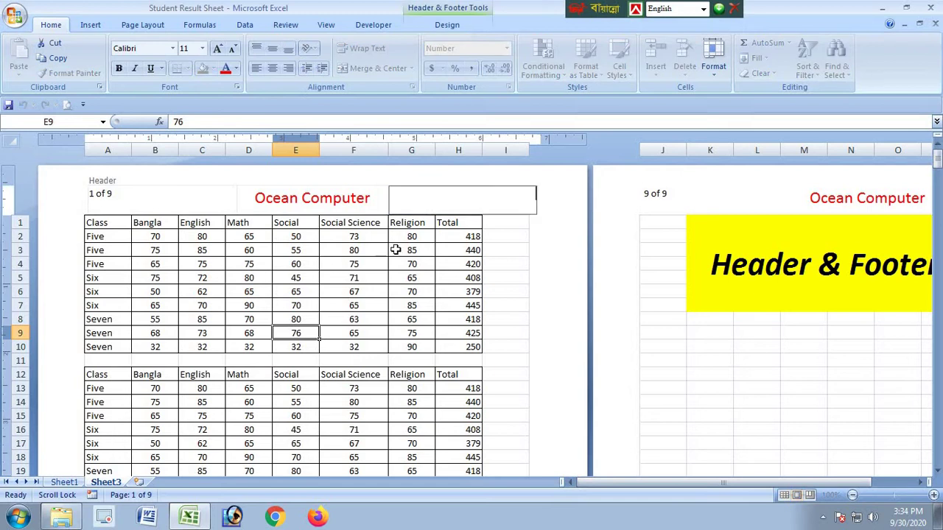
pyautogui.click(446, 27)
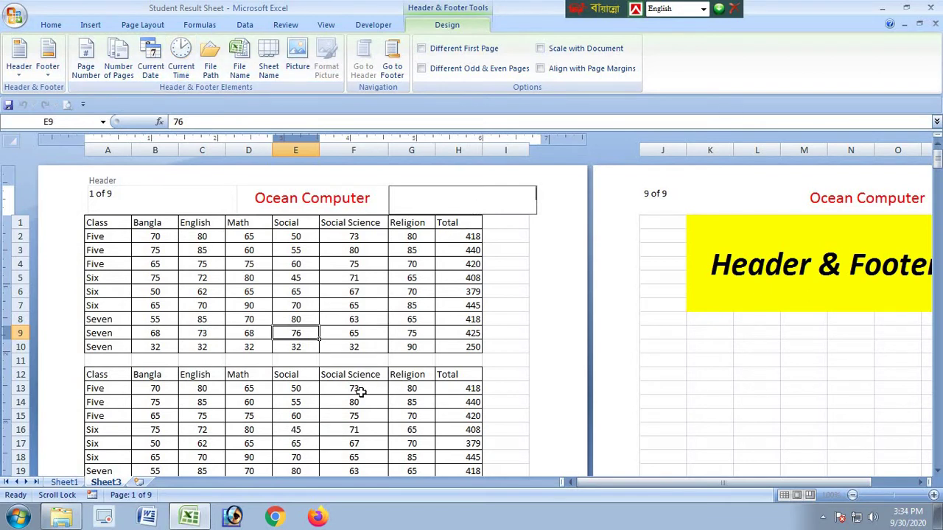
pyautogui.click(153, 71)
pyautogui.click(433, 289)
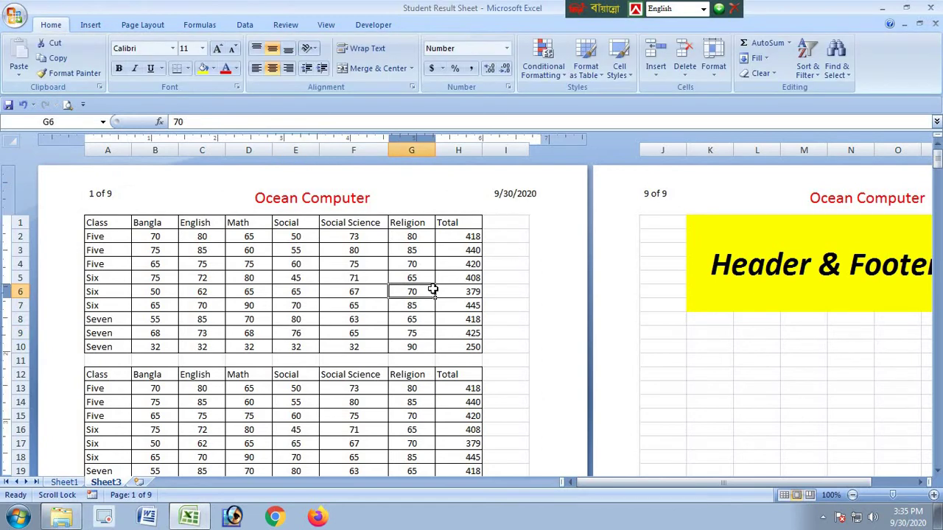
# Insert the current time on a new line below the date in the right header section
pyautogui.click(358, 276)
pyautogui.click(526, 203)
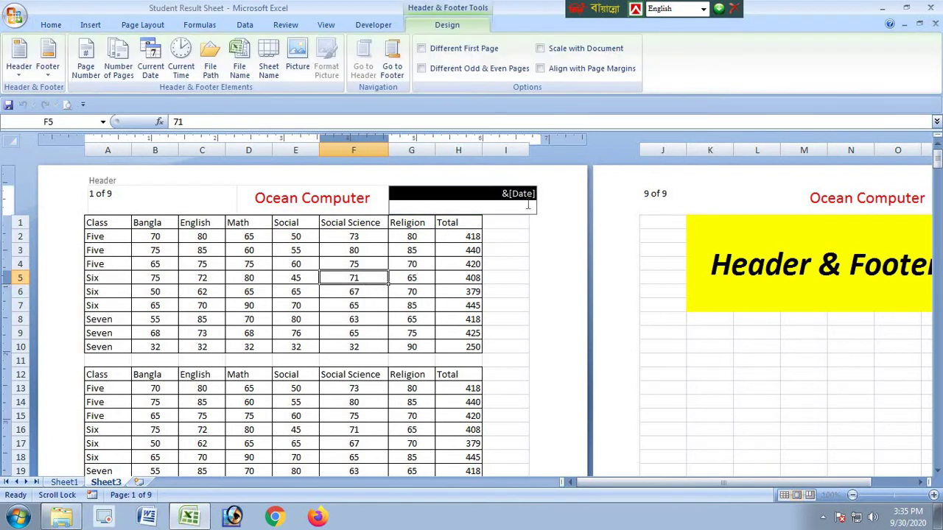
pyautogui.click(527, 206)
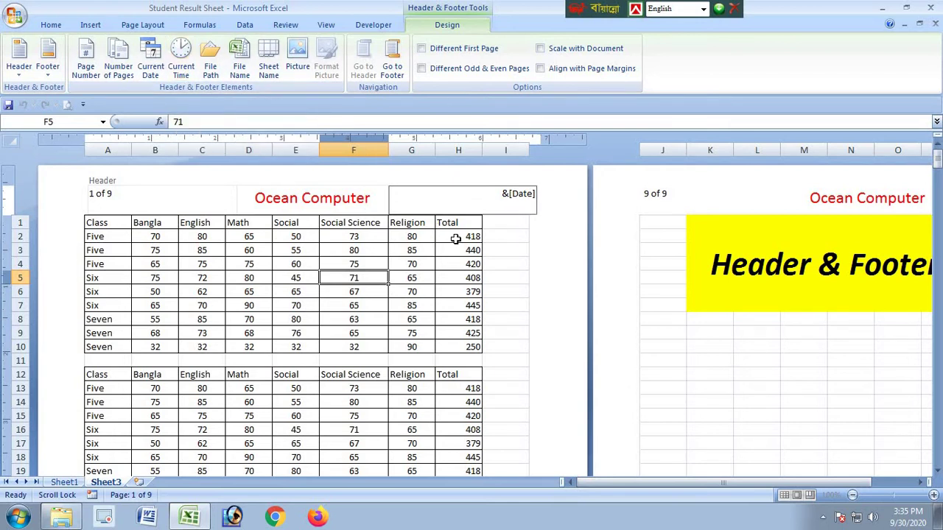
pyautogui.click(180, 65)
pyautogui.click(343, 320)
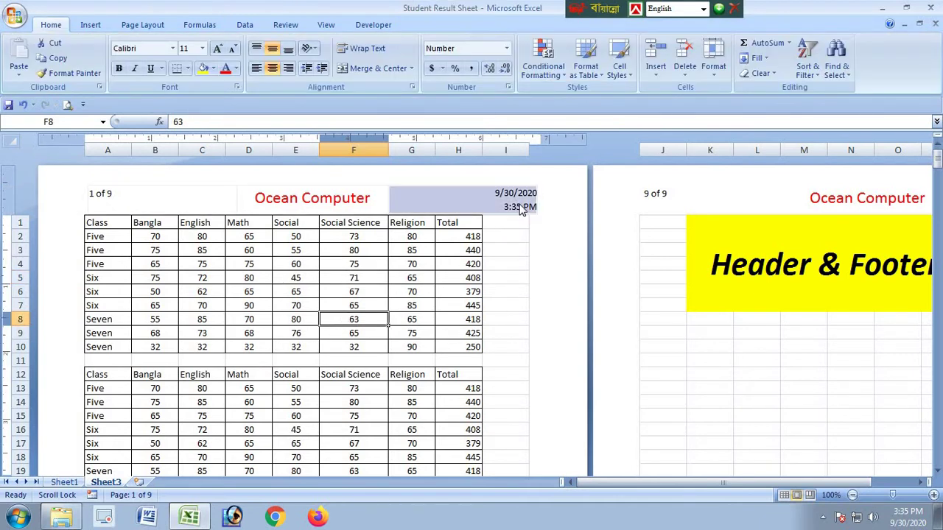
# Delete the date and time from the right header section
pyautogui.click(497, 212)
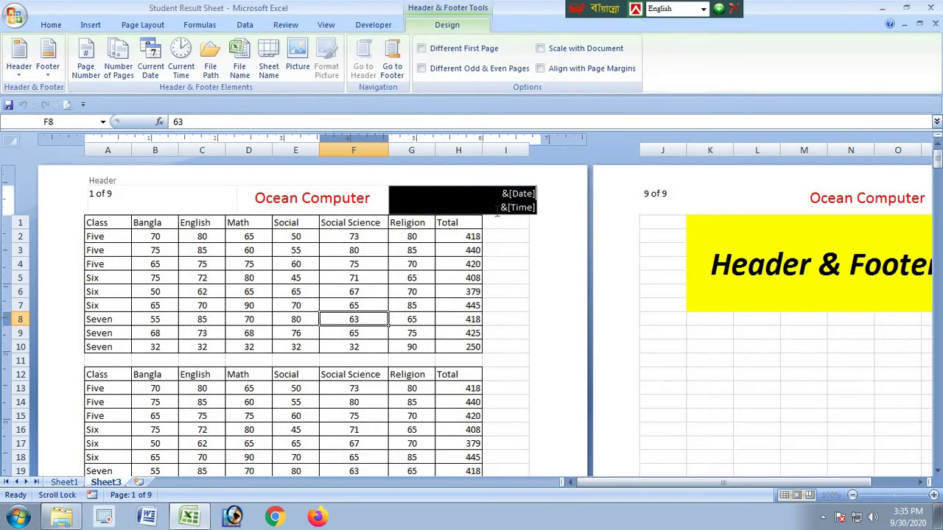
pyautogui.press('Delete')
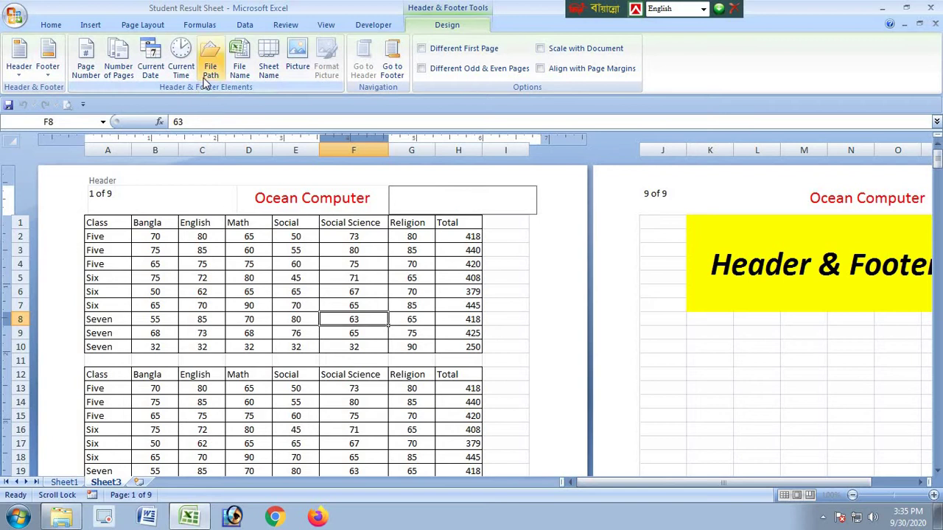
pyautogui.click(218, 333)
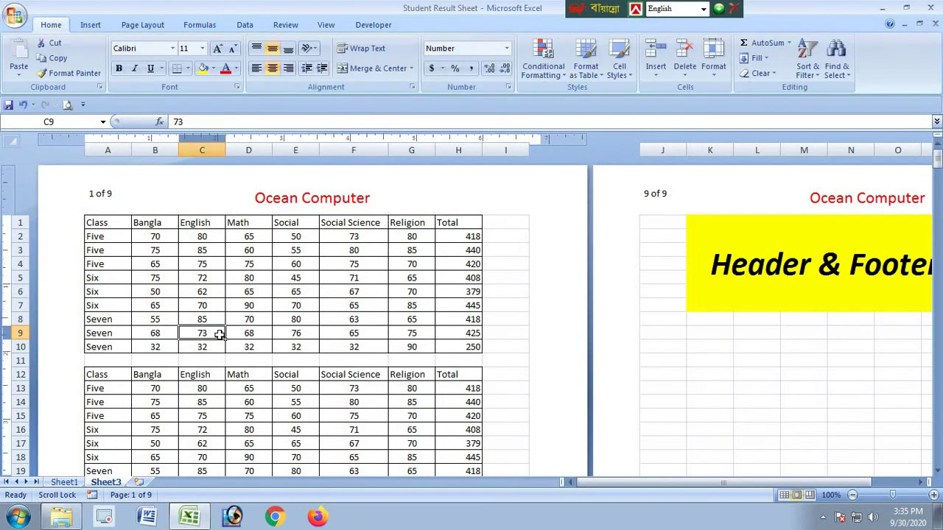
# Insert the file path in the left section of the first page's footer
pyautogui.scroll(-12, 219, 335)
pyautogui.click(172, 336)
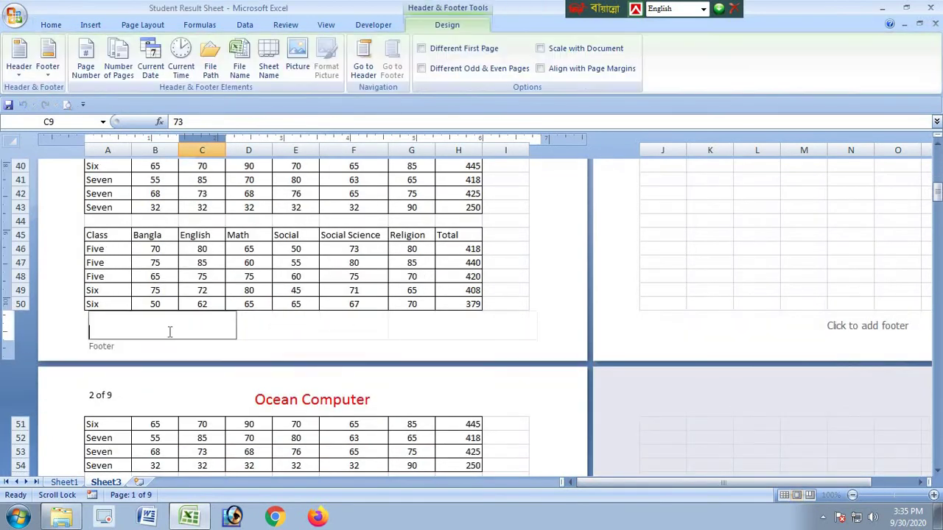
pyautogui.click(212, 72)
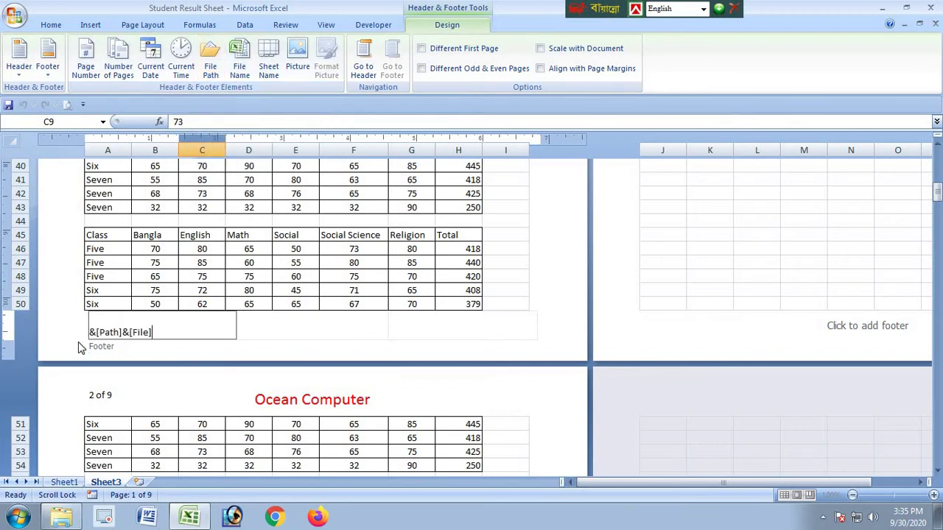
pyautogui.click(265, 263)
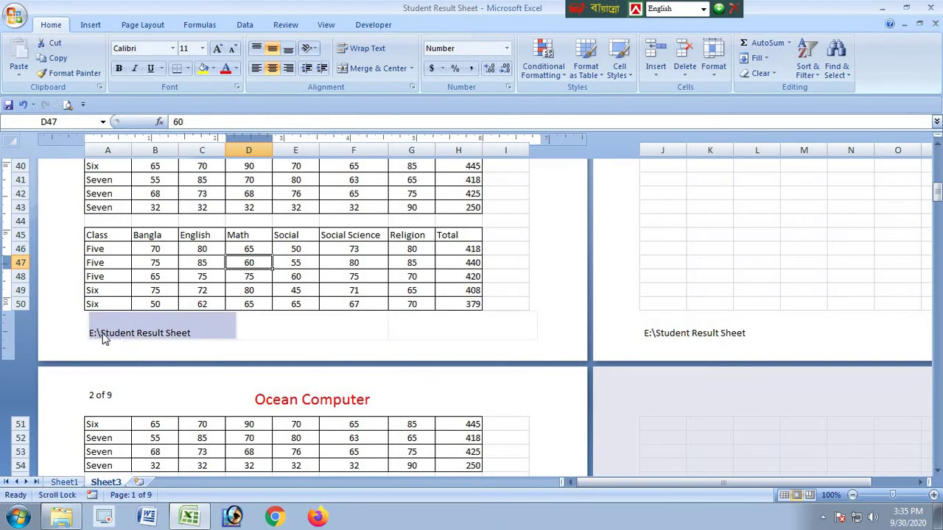
pyautogui.click(276, 275)
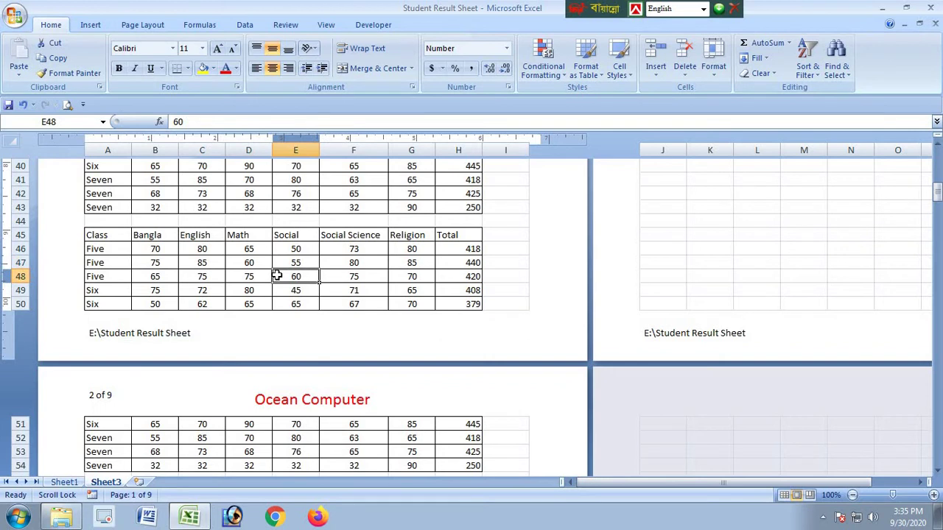
pyautogui.click(211, 333)
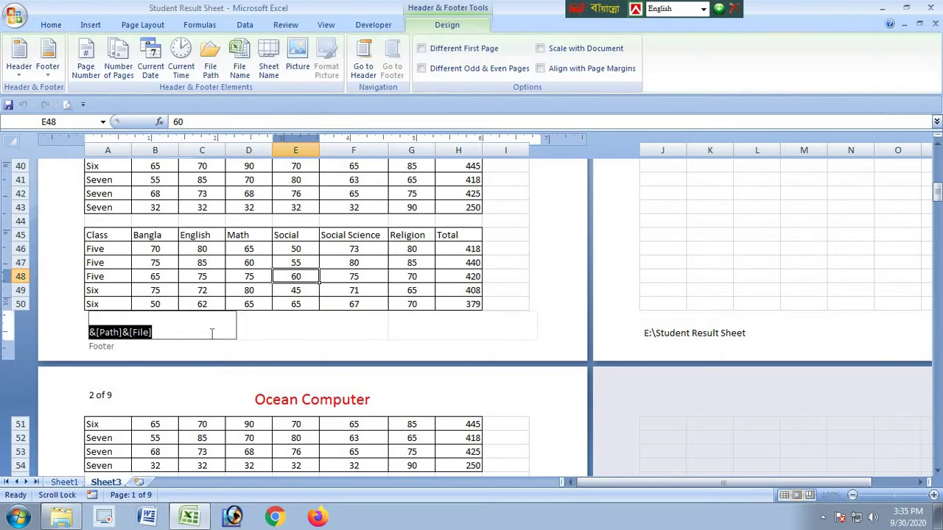
pyautogui.click(262, 274)
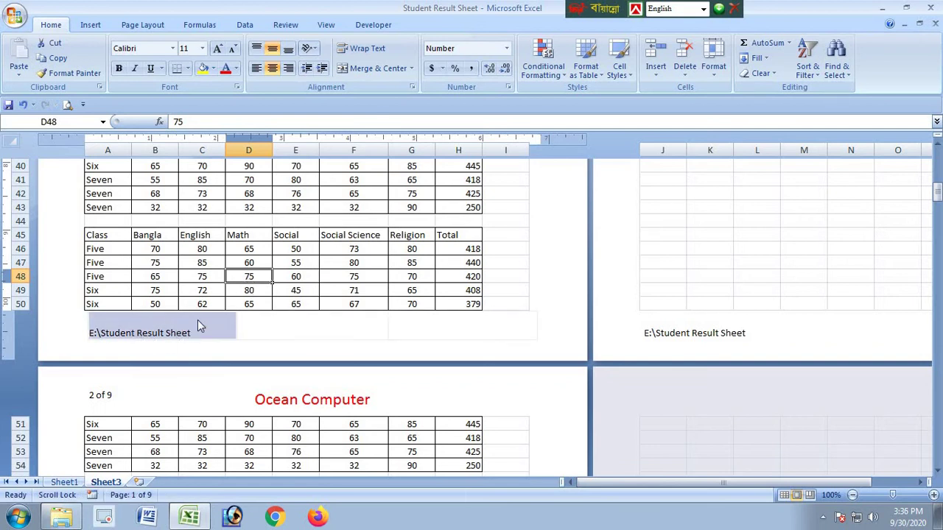
pyautogui.click(229, 288)
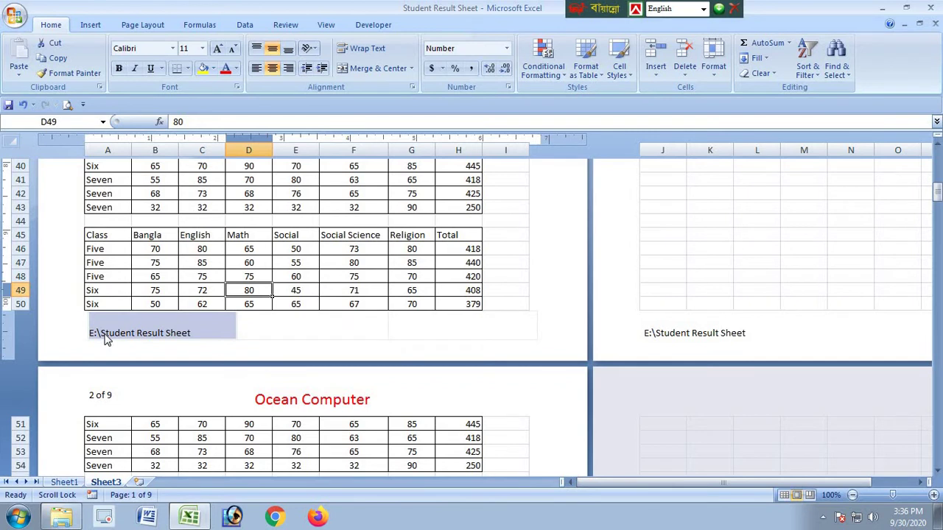
pyautogui.click(180, 333)
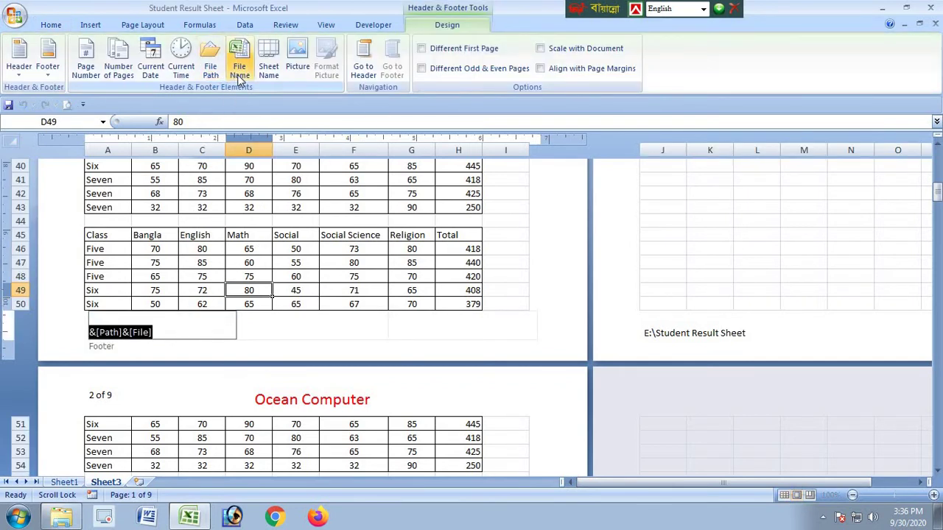
# Insert the file name in the right section of the first page's footer
pyautogui.click(471, 327)
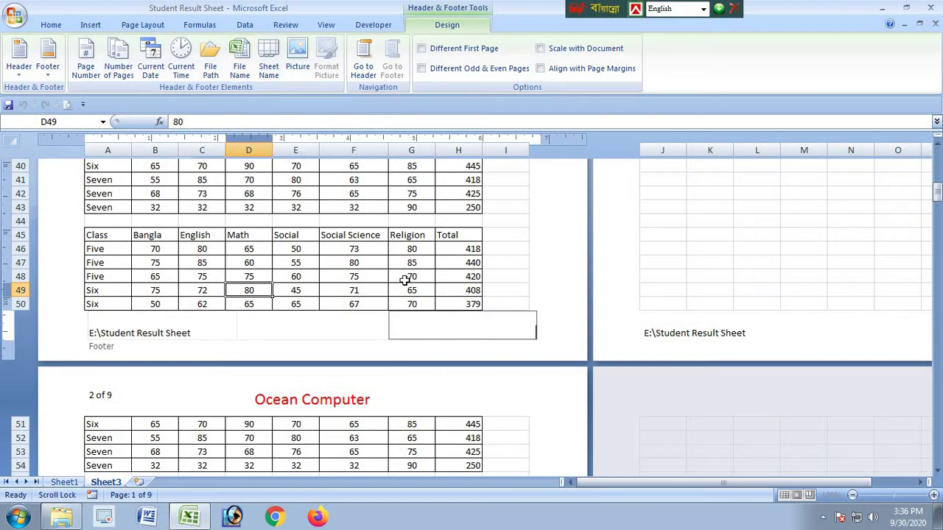
pyautogui.click(240, 61)
pyautogui.click(398, 240)
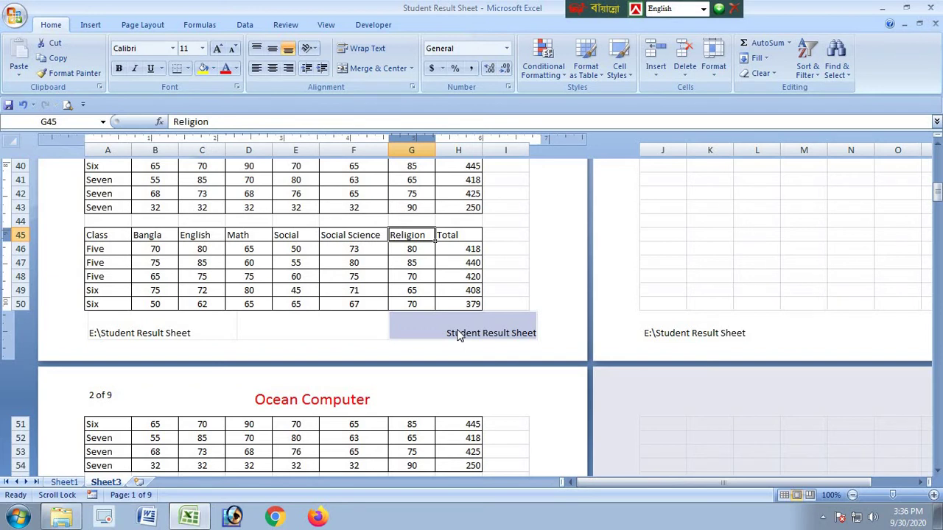
pyautogui.click(326, 248)
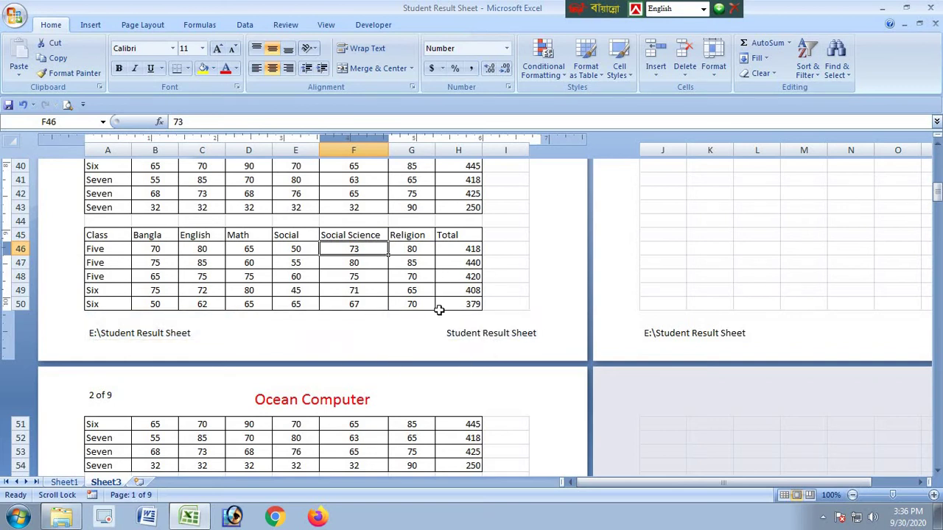
pyautogui.click(470, 323)
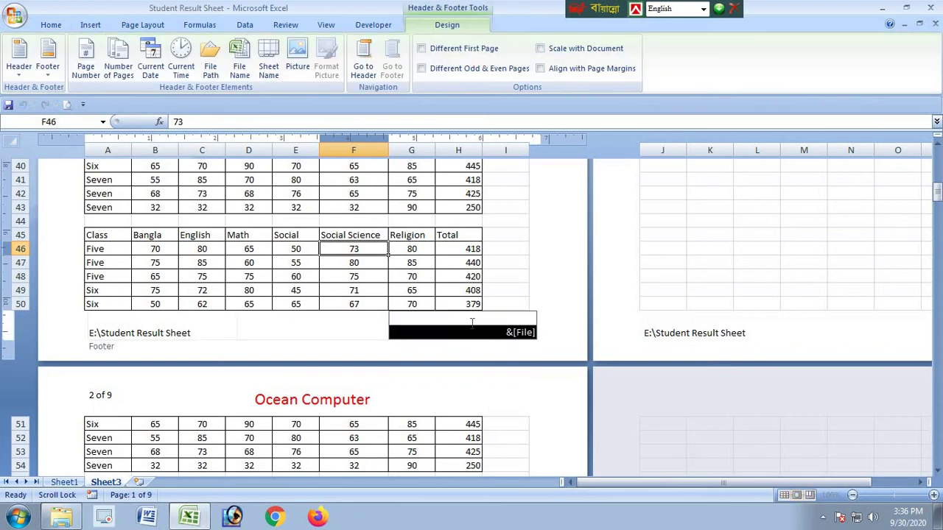
pyautogui.click(475, 262)
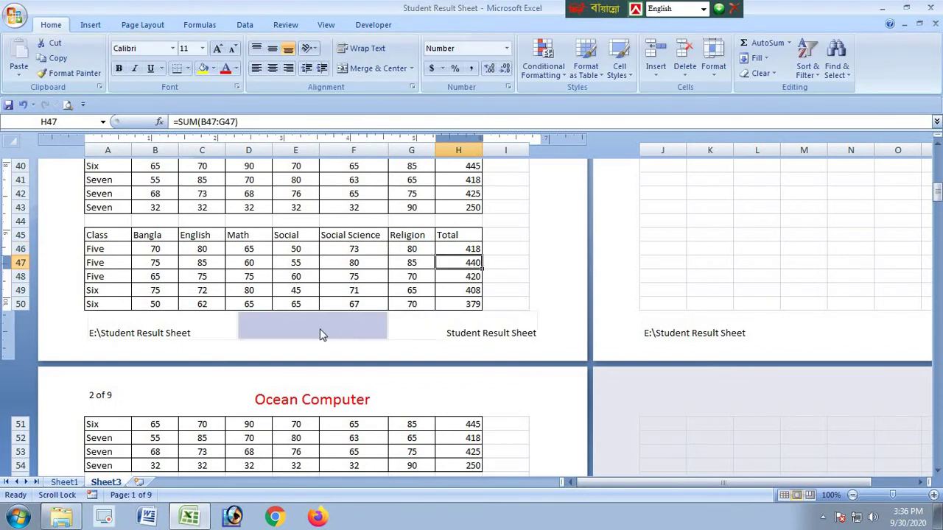
# Insert the sheet name in the center section of the first page's footer
pyautogui.click(319, 329)
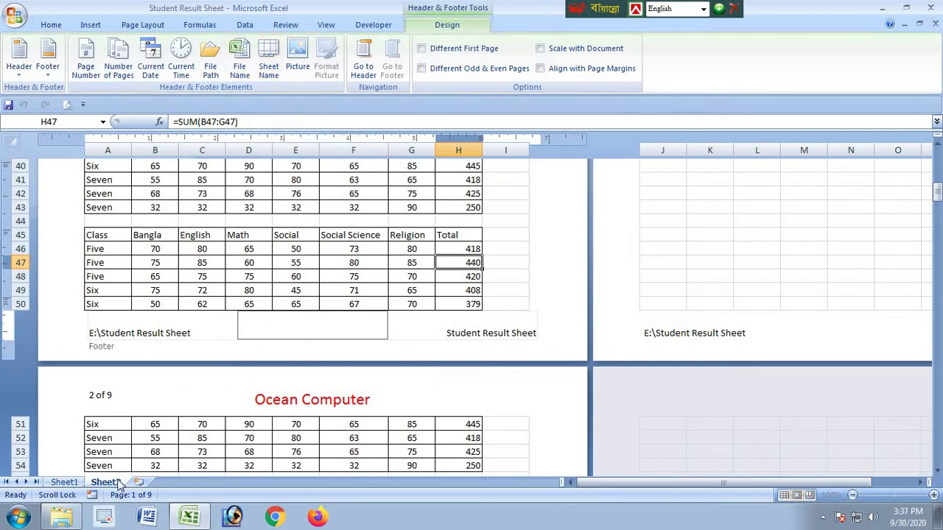
pyautogui.click(274, 73)
pyautogui.click(380, 215)
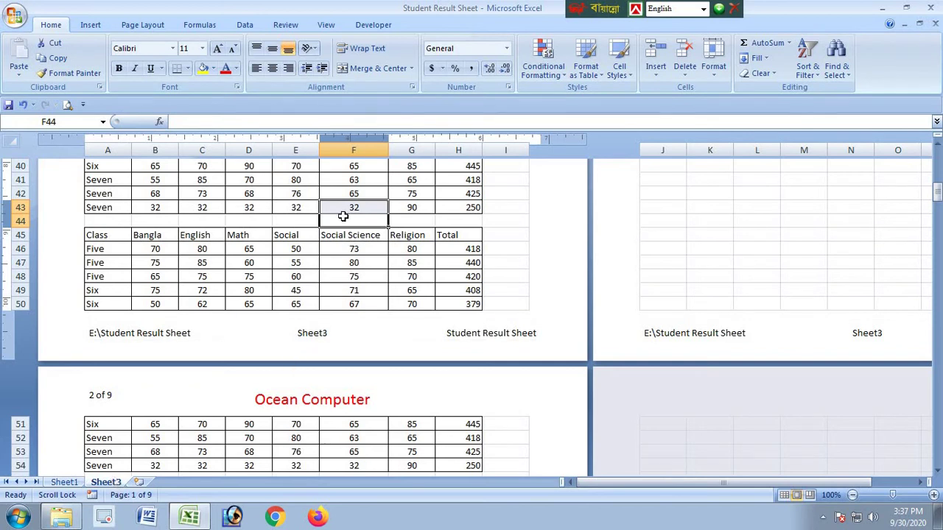
# Rename the Sheet3 worksheet as "Excel Class"
pyautogui.rightClick(117, 486)
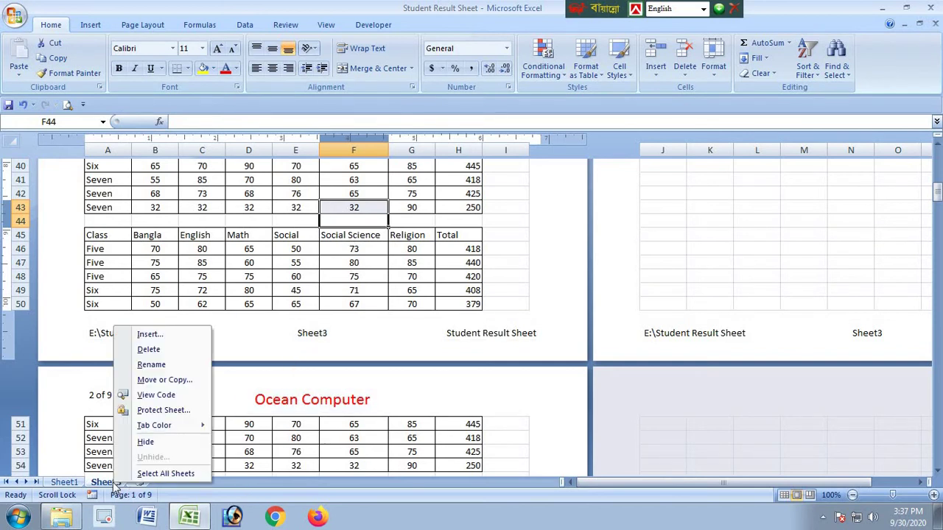
pyautogui.click(151, 364)
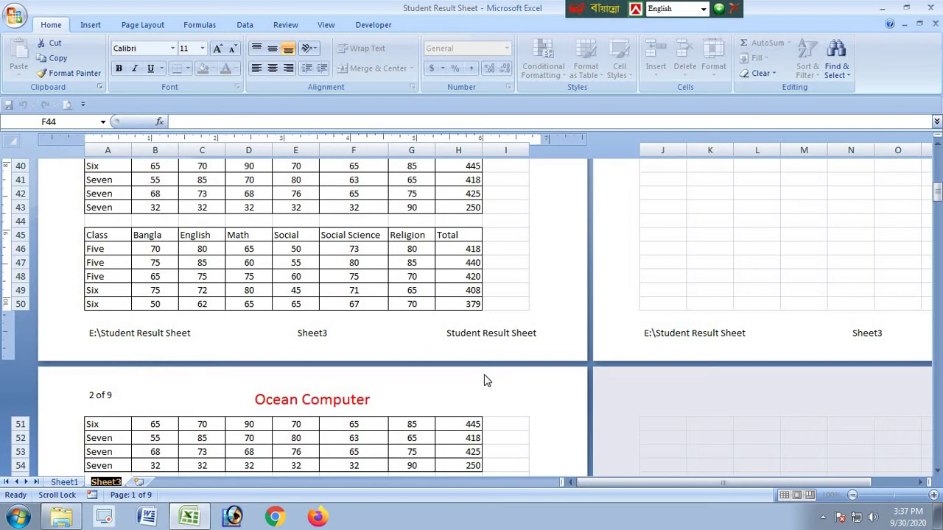
pyautogui.write('E')
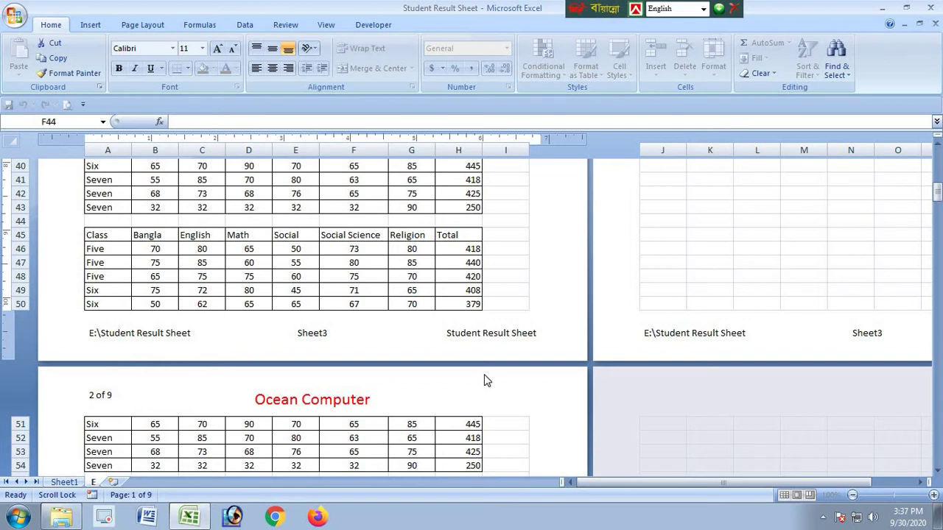
pyautogui.write('d')
pyautogui.write('cel Cl')
pyautogui.write('ass')
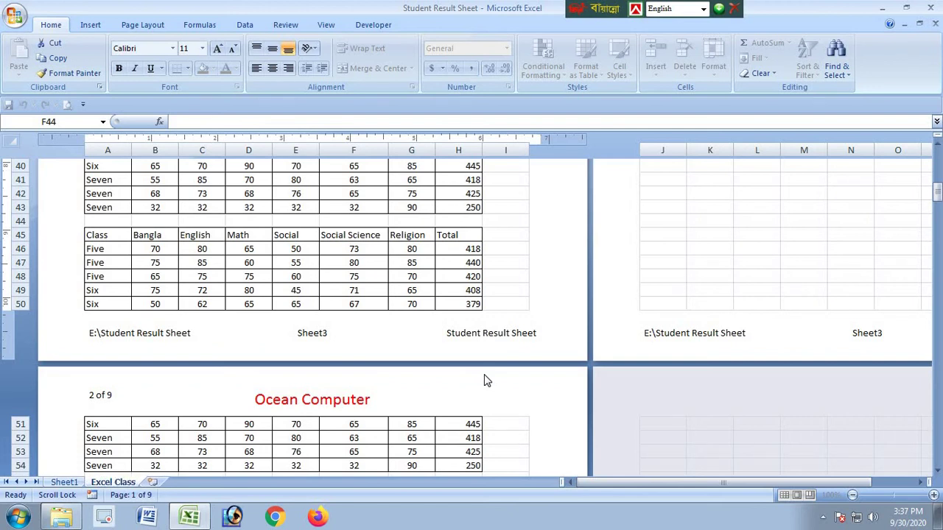
pyautogui.press('Return')
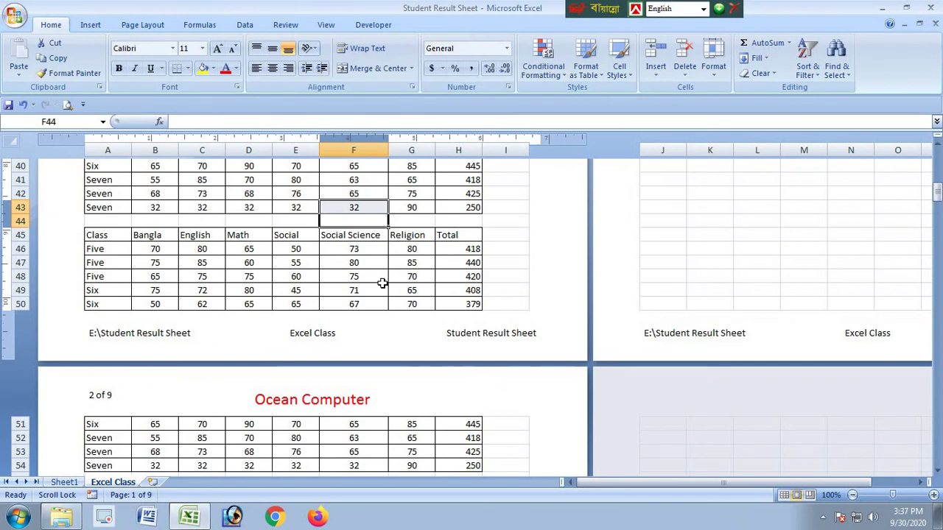
pyautogui.click(302, 336)
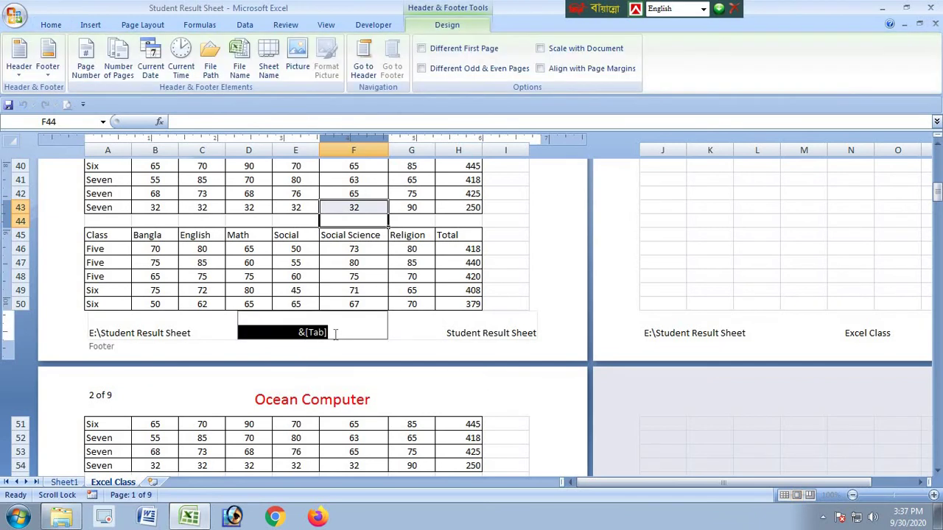
pyautogui.click(356, 264)
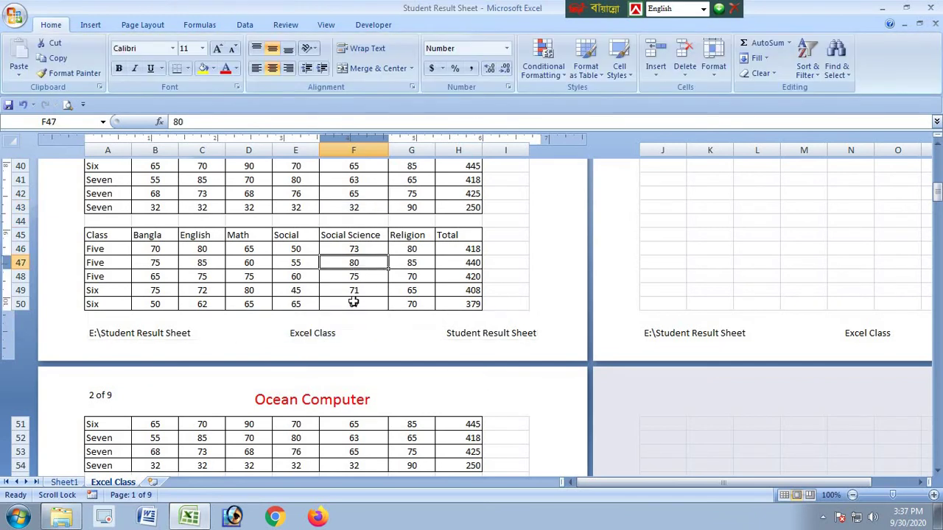
pyautogui.click(361, 326)
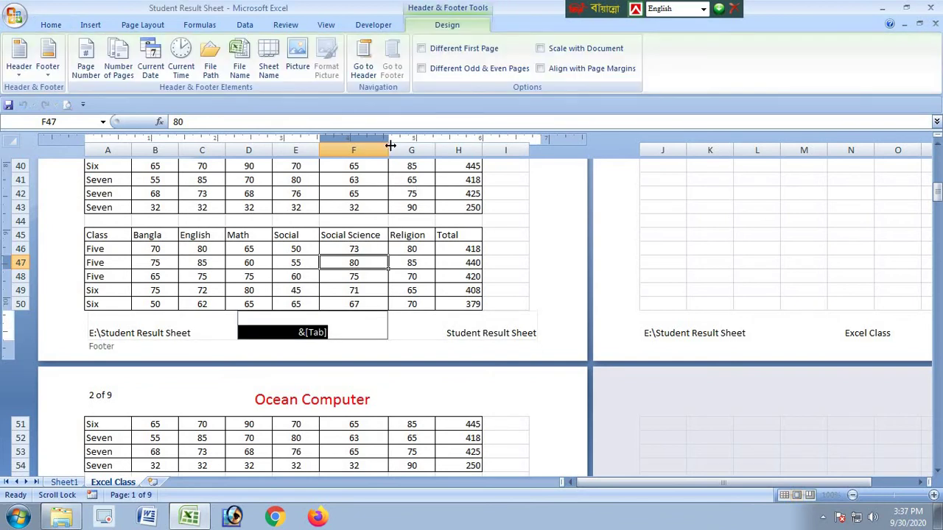
pyautogui.click(297, 71)
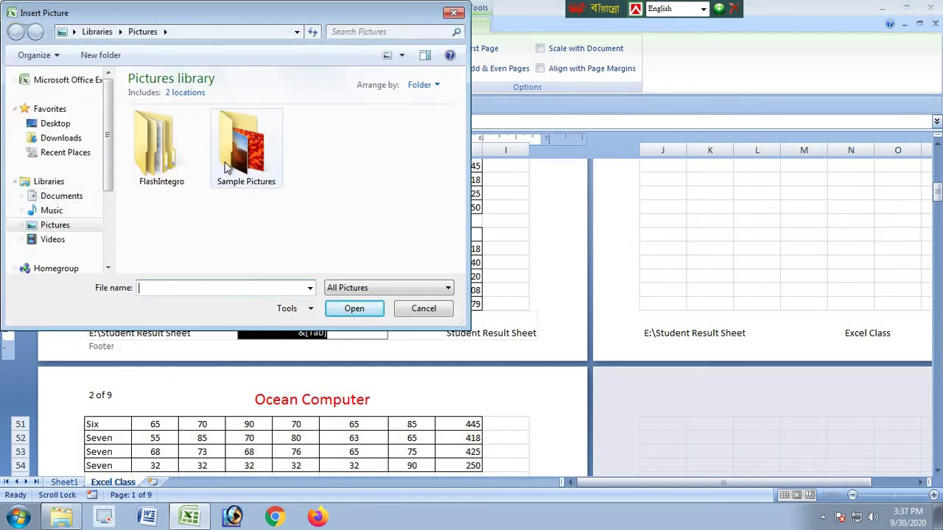
pyautogui.click(454, 13)
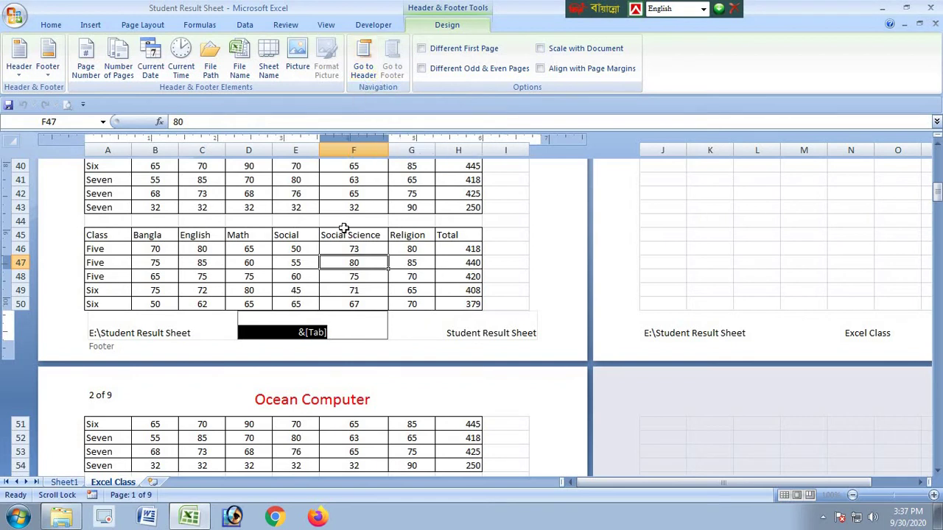
# Move from the center footer section to the header, back to the footer, and return to the header
pyautogui.click(343, 229)
pyautogui.click(341, 326)
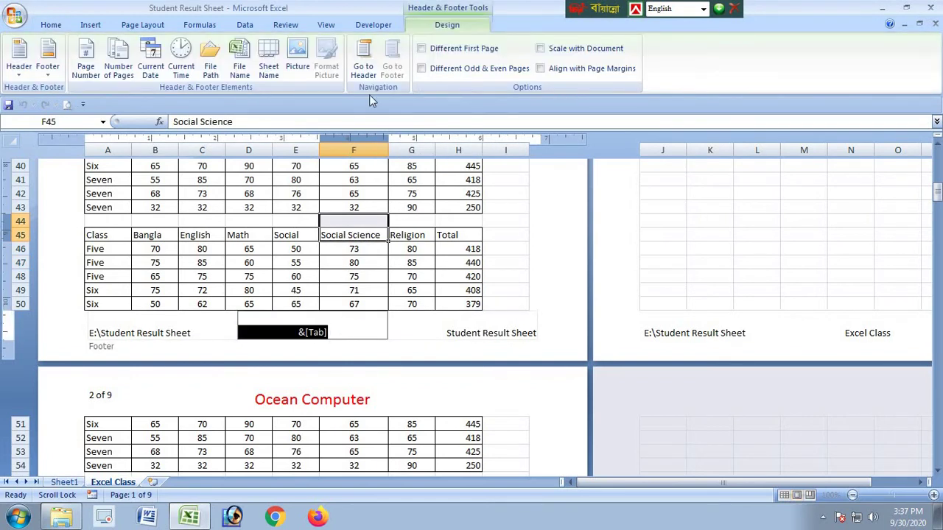
pyautogui.click(363, 60)
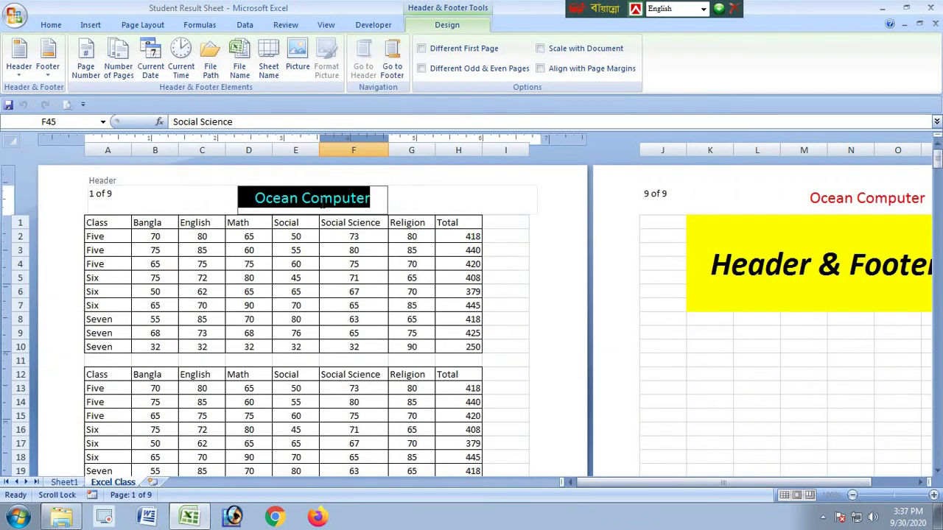
pyautogui.click(392, 66)
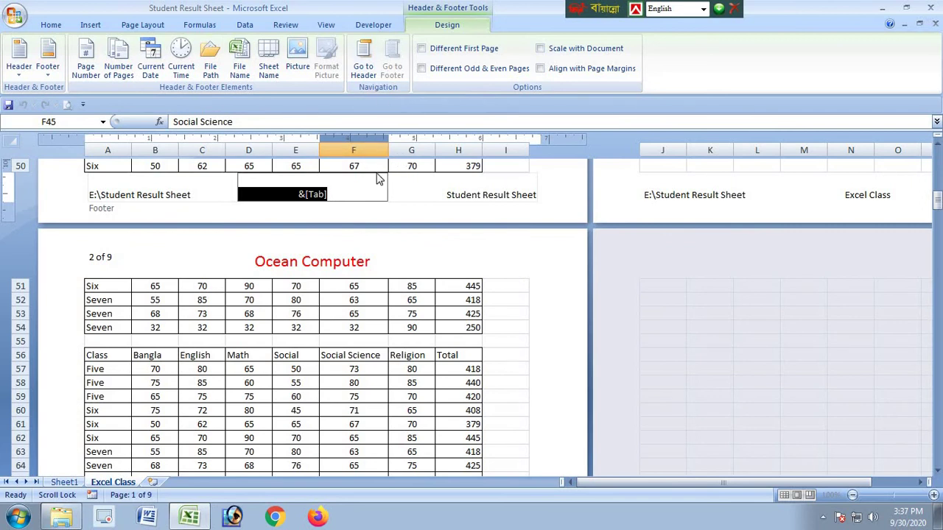
pyautogui.click(364, 65)
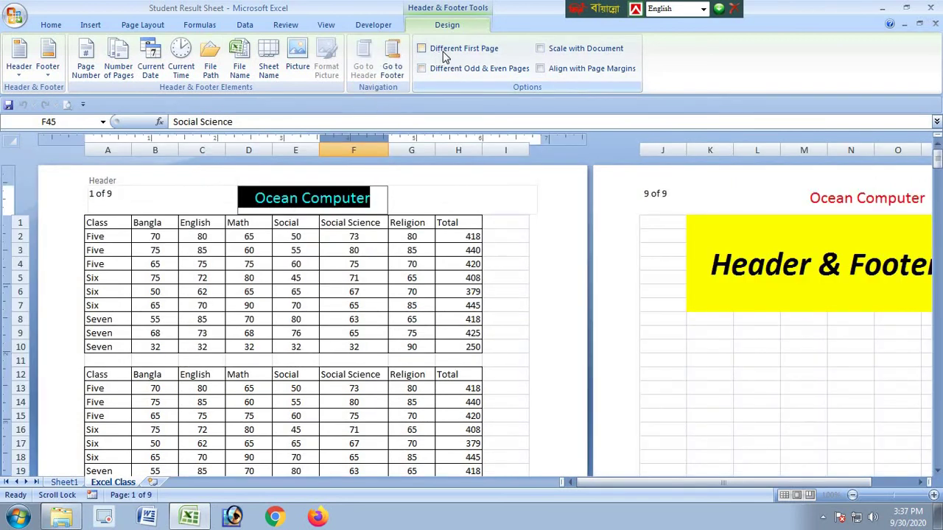
pyautogui.click(338, 263)
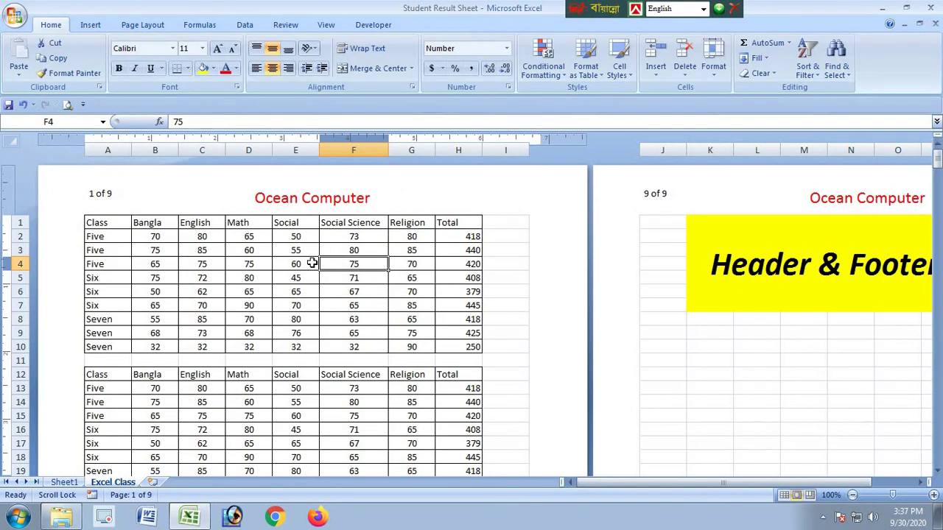
# Replace the page-of-pages text in the left section of the first page's header with the page number alone
pyautogui.click(120, 201)
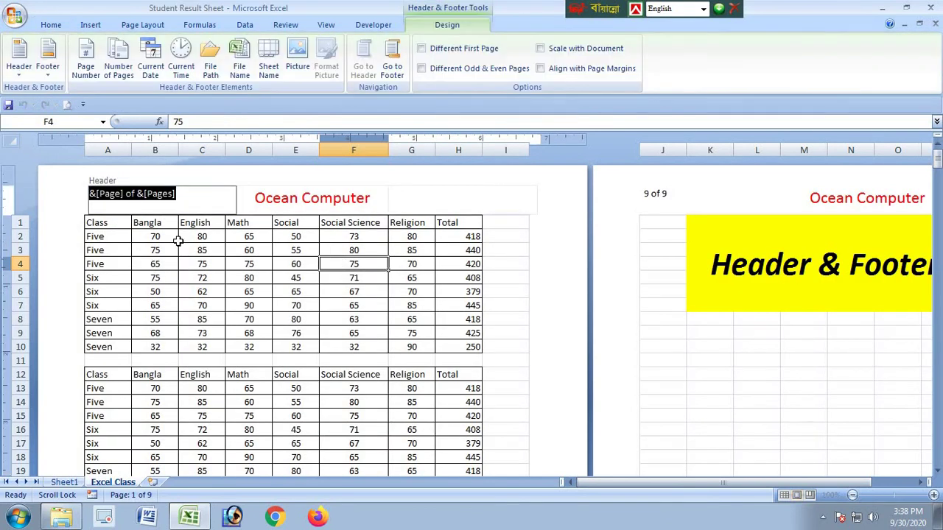
pyautogui.press('Delete')
pyautogui.click(211, 298)
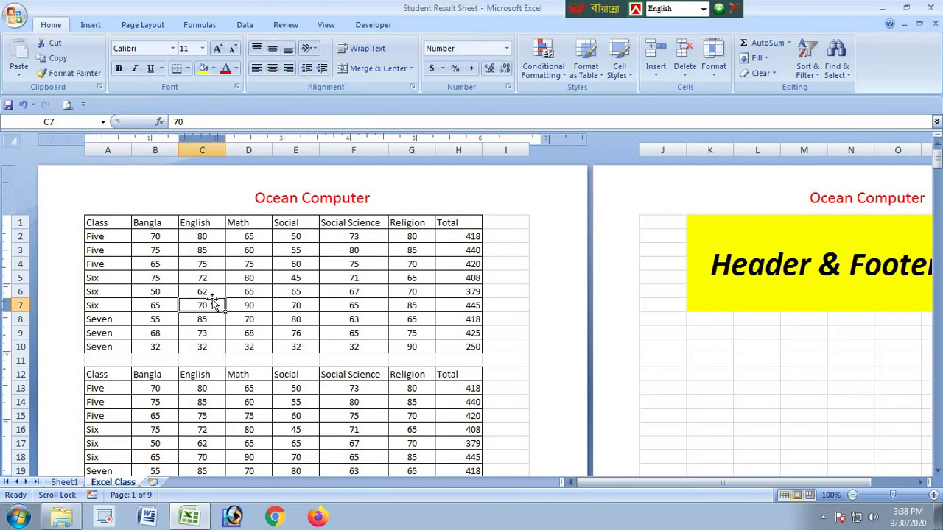
pyautogui.click(164, 208)
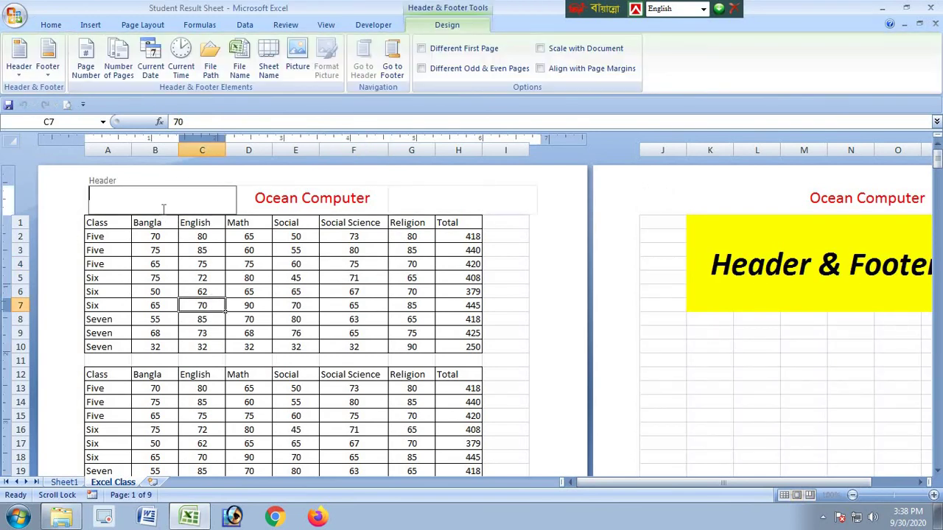
pyautogui.click(86, 66)
pyautogui.click(248, 319)
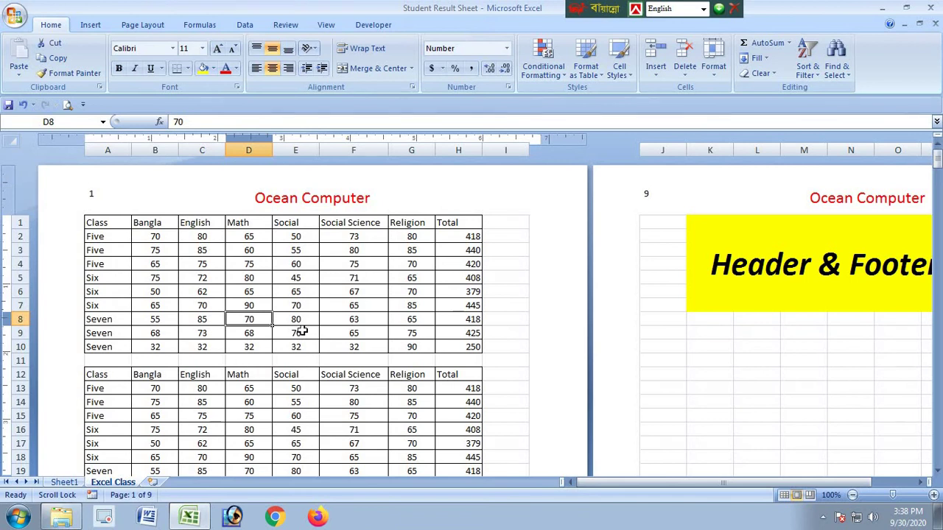
# Enable the Different First Page option for the sheet's header and footer, and compare the first page's header with the following pages
pyautogui.click(179, 206)
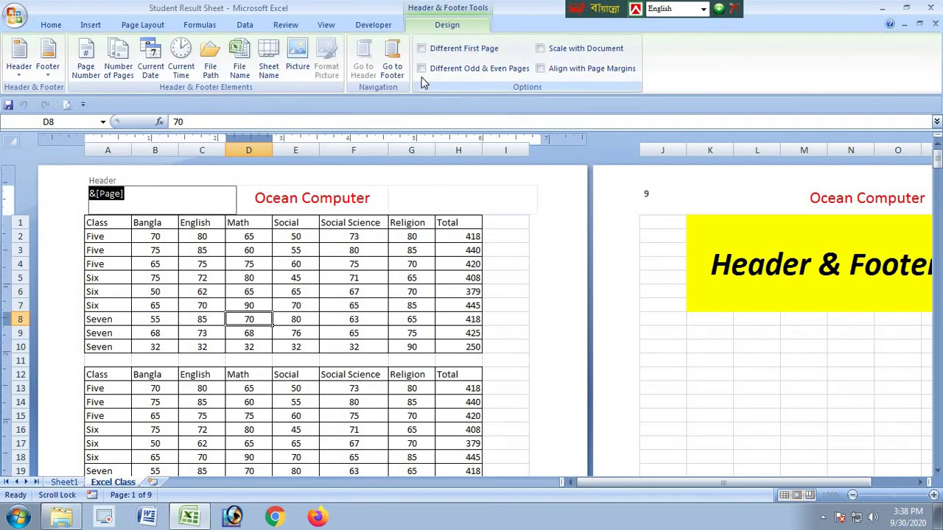
pyautogui.click(297, 307)
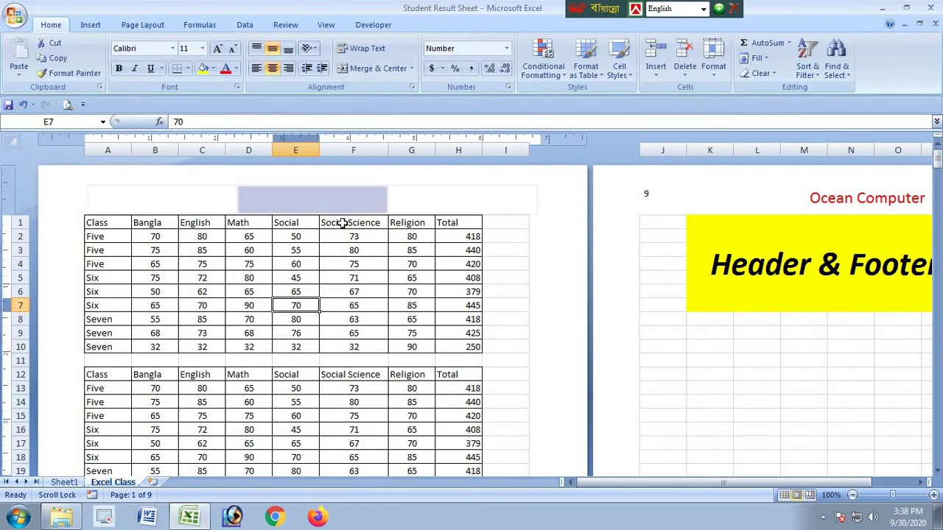
pyautogui.scroll(-14, 259, 317)
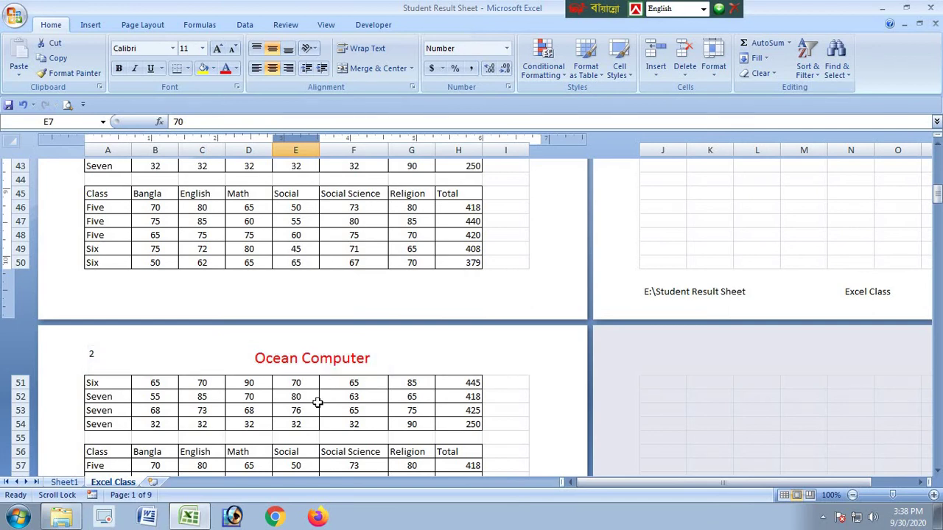
pyautogui.scroll(-20, 317, 402)
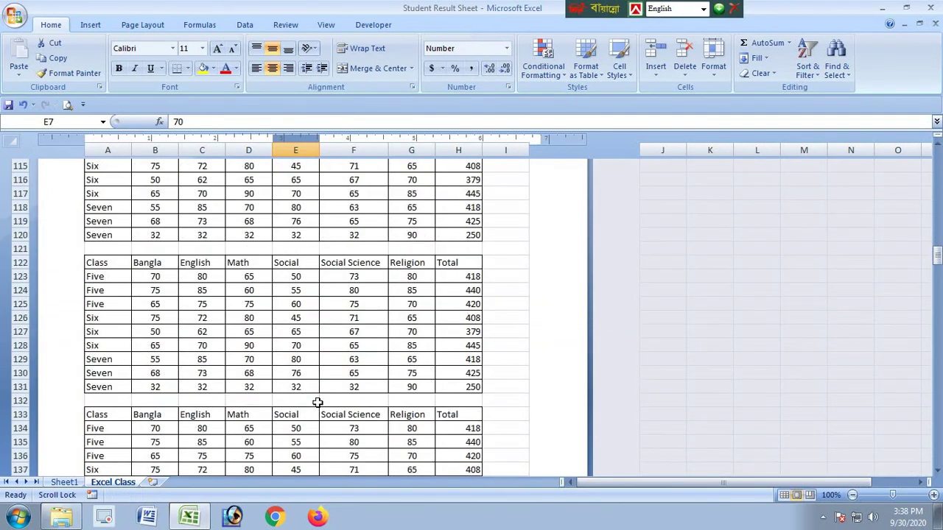
pyautogui.scroll(-9, 318, 402)
pyautogui.scroll(17, 318, 402)
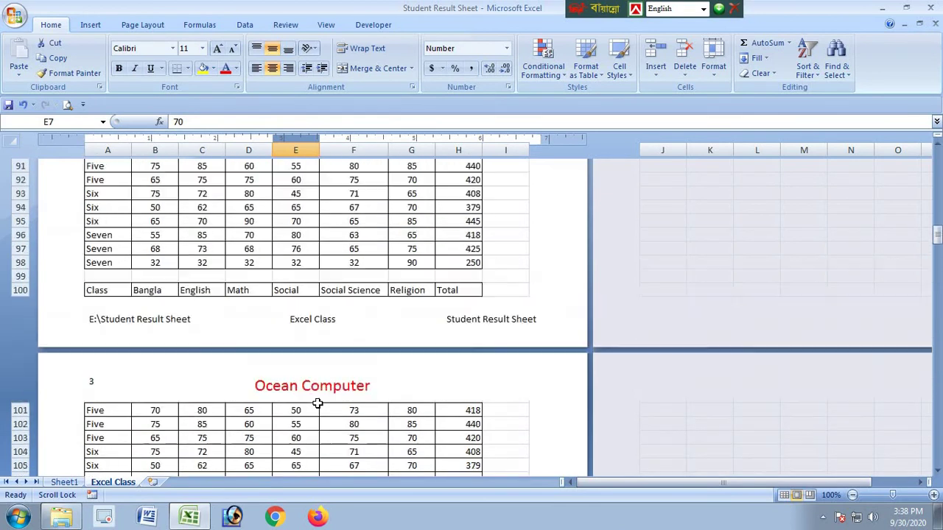
pyautogui.scroll(20, 317, 402)
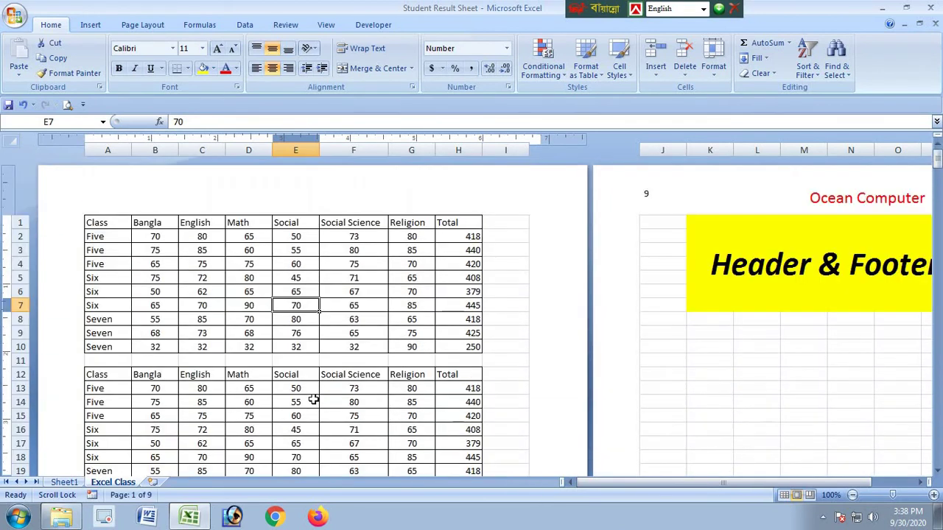
# Turn off the Different First Page option so the first page uses the common header and footer
pyautogui.click(304, 196)
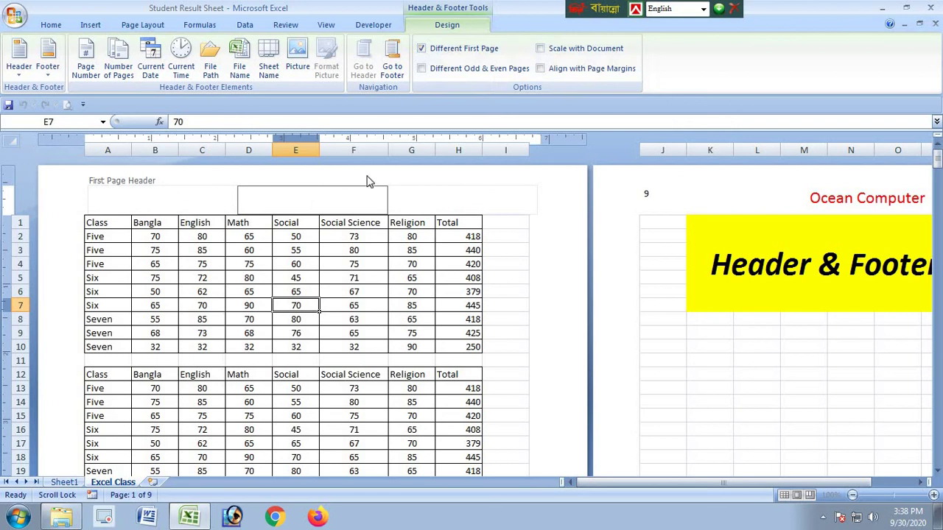
pyautogui.click(422, 49)
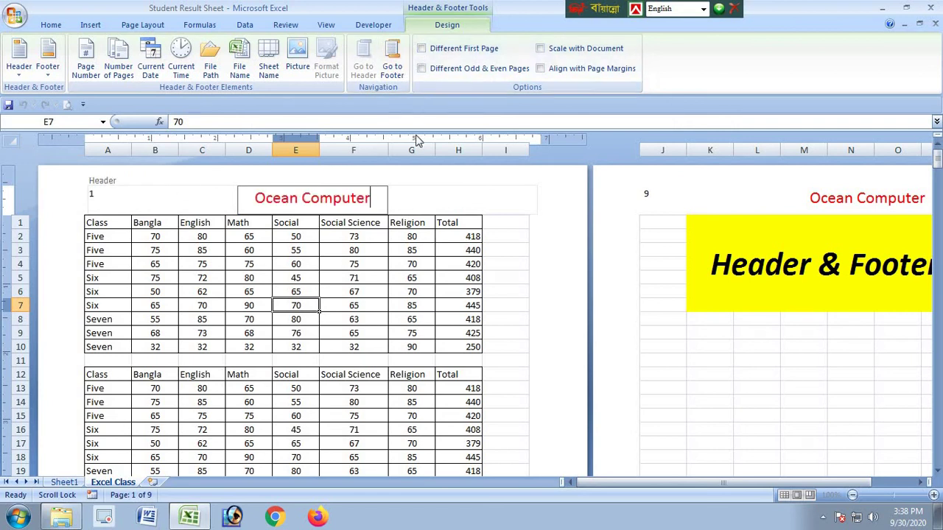
pyautogui.click(339, 360)
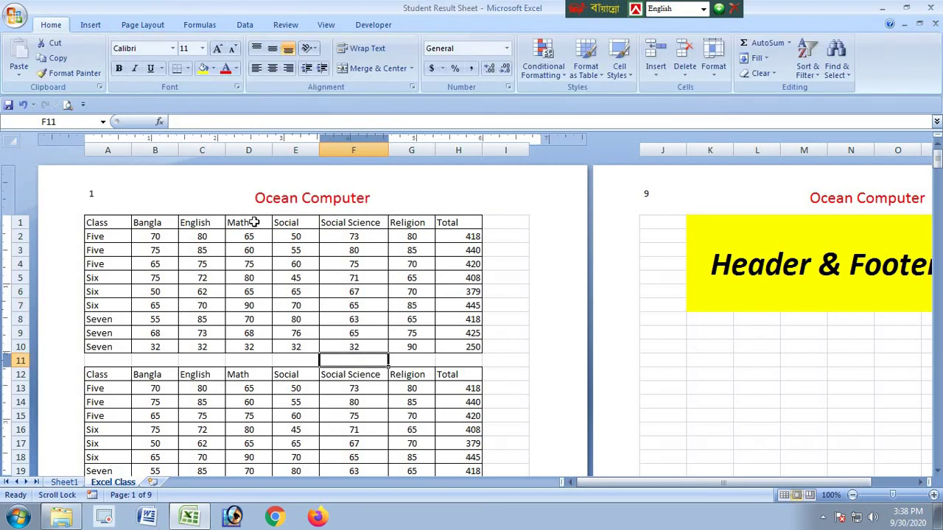
# Enable the Different Odd & Even Pages option and compare the headers and footers of the first three pages
pyautogui.click(275, 203)
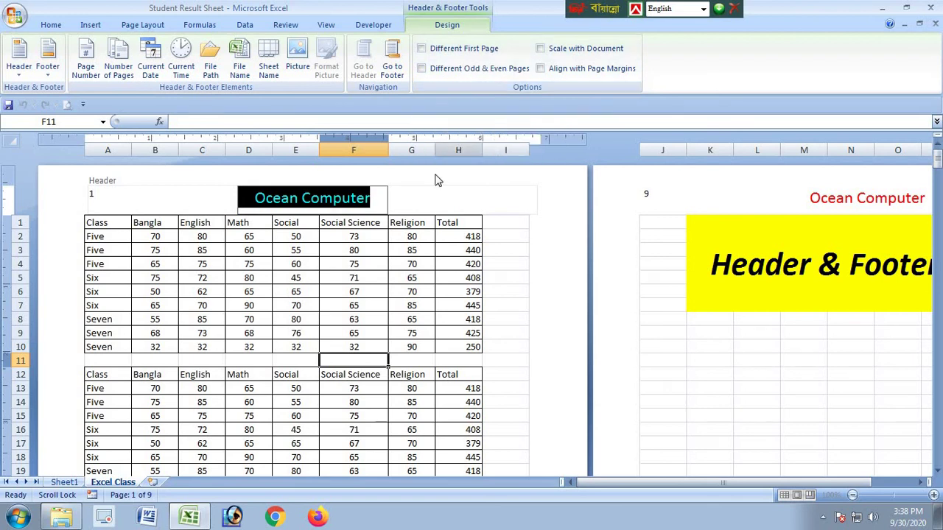
pyautogui.click(422, 68)
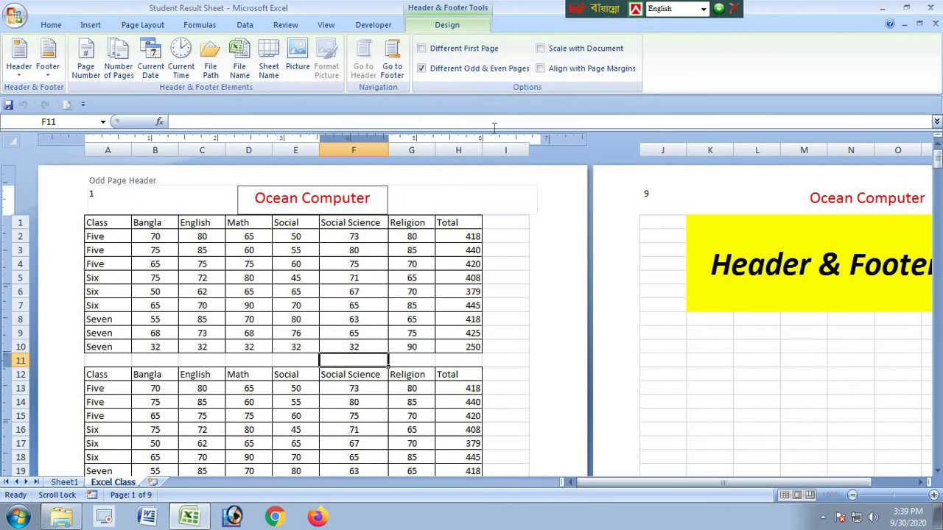
pyautogui.click(346, 344)
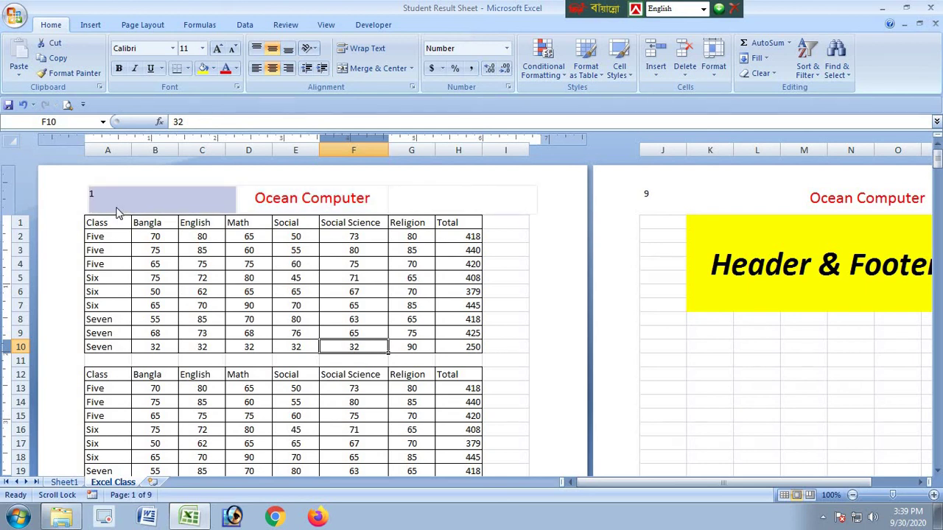
pyautogui.scroll(-11, 280, 307)
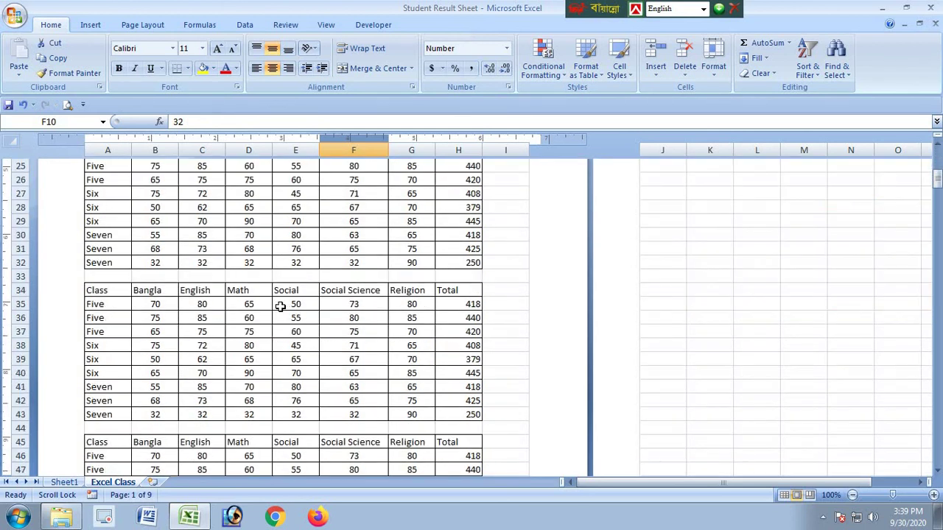
pyautogui.scroll(-5, 280, 306)
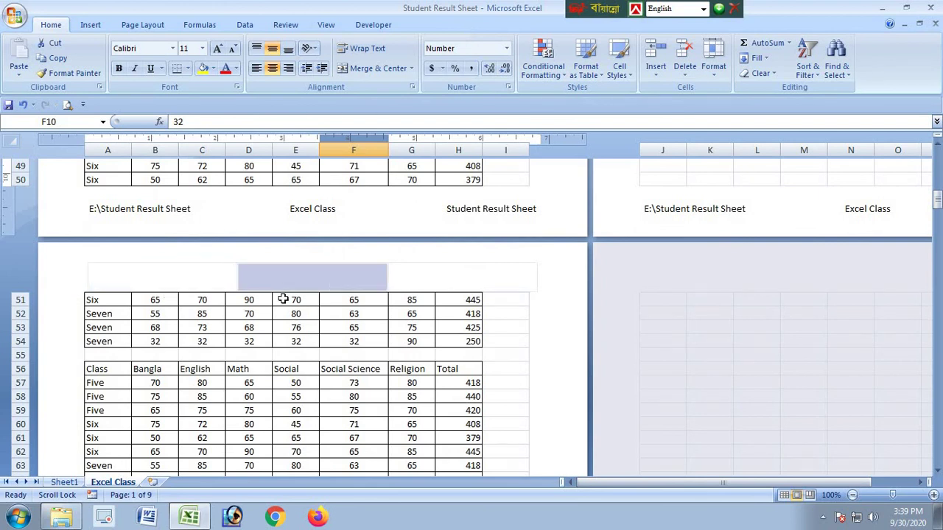
pyautogui.scroll(-15, 221, 358)
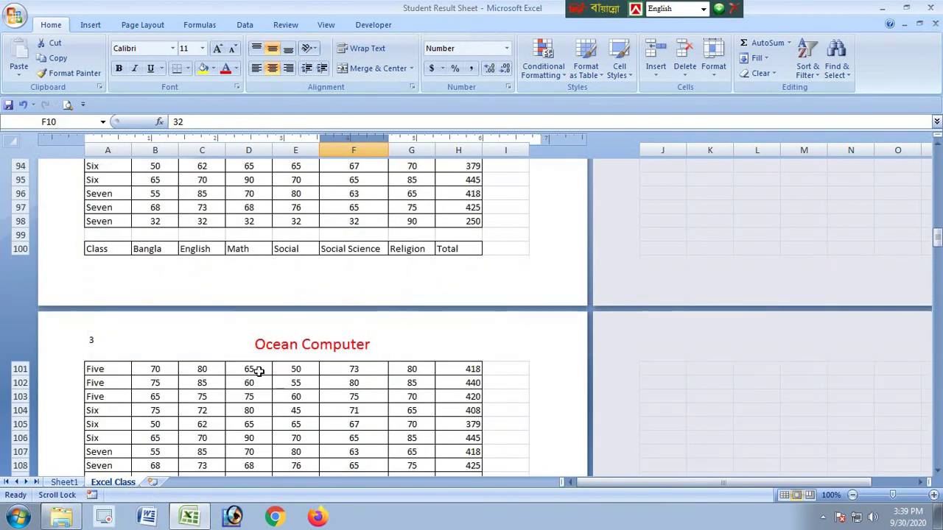
pyautogui.scroll(20, 254, 372)
pyautogui.scroll(12, 257, 377)
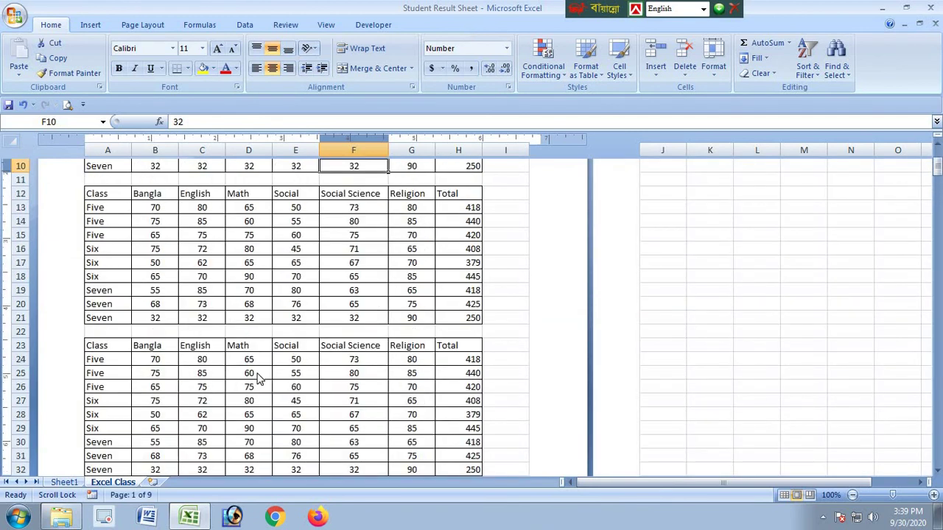
pyautogui.click(373, 199)
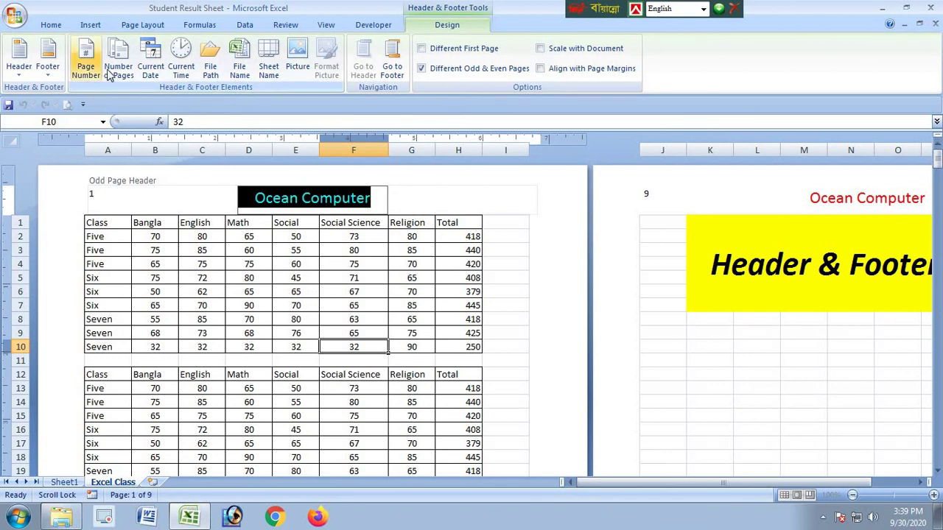
pyautogui.click(211, 302)
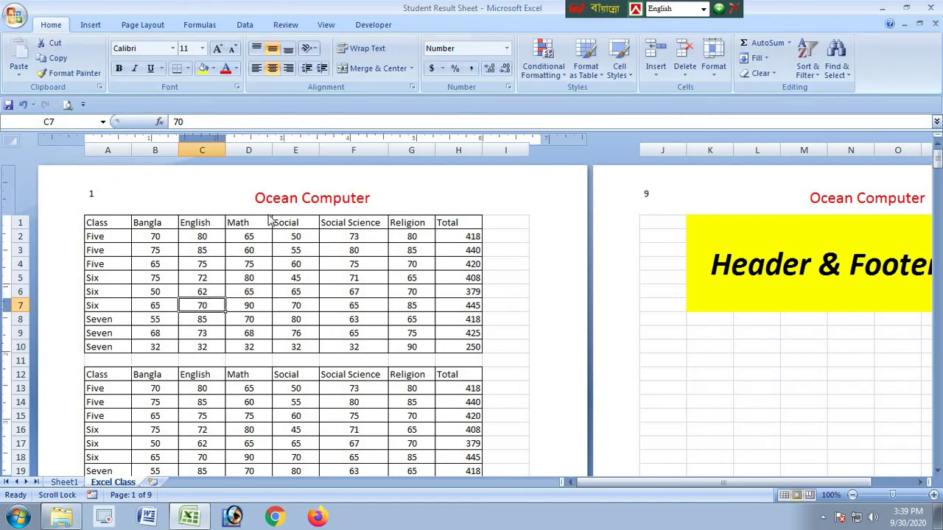